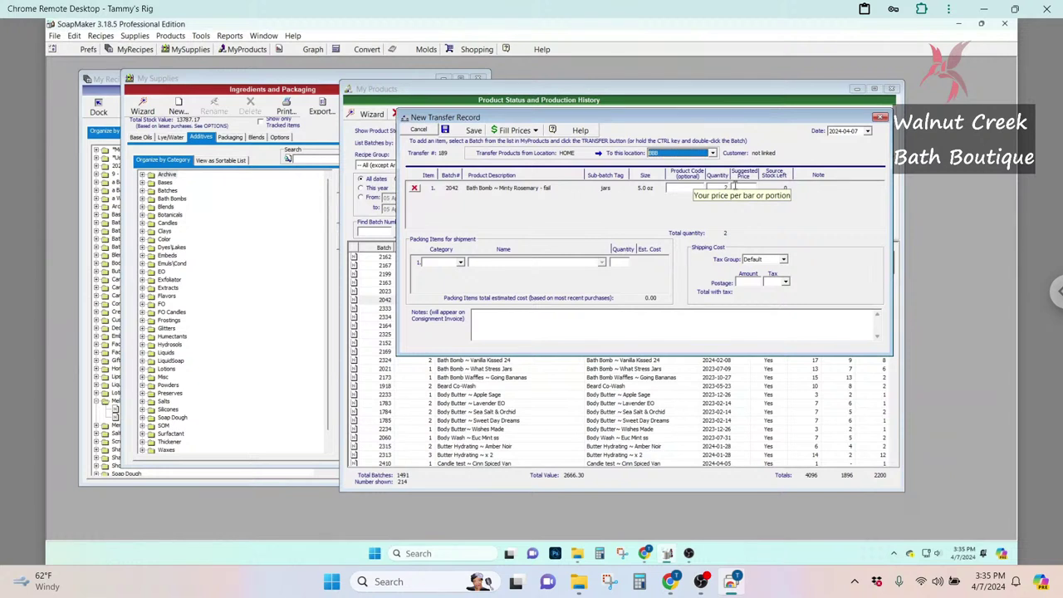
Close the new transfer record without saving it
{"action": "left_click", "coordinate": [882, 119]}
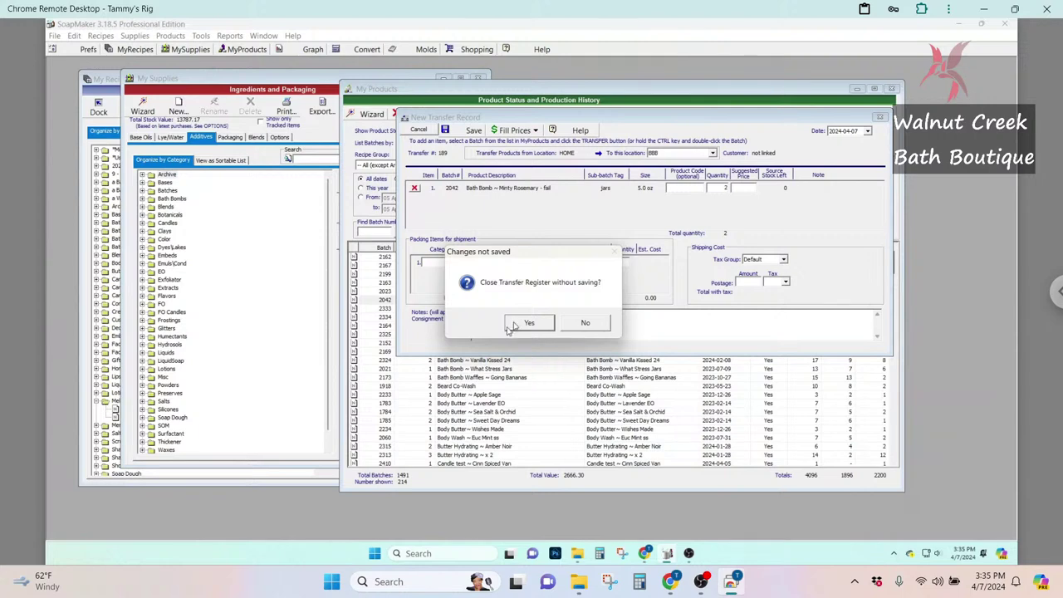
{"action": "left_click", "coordinate": [524, 323]}
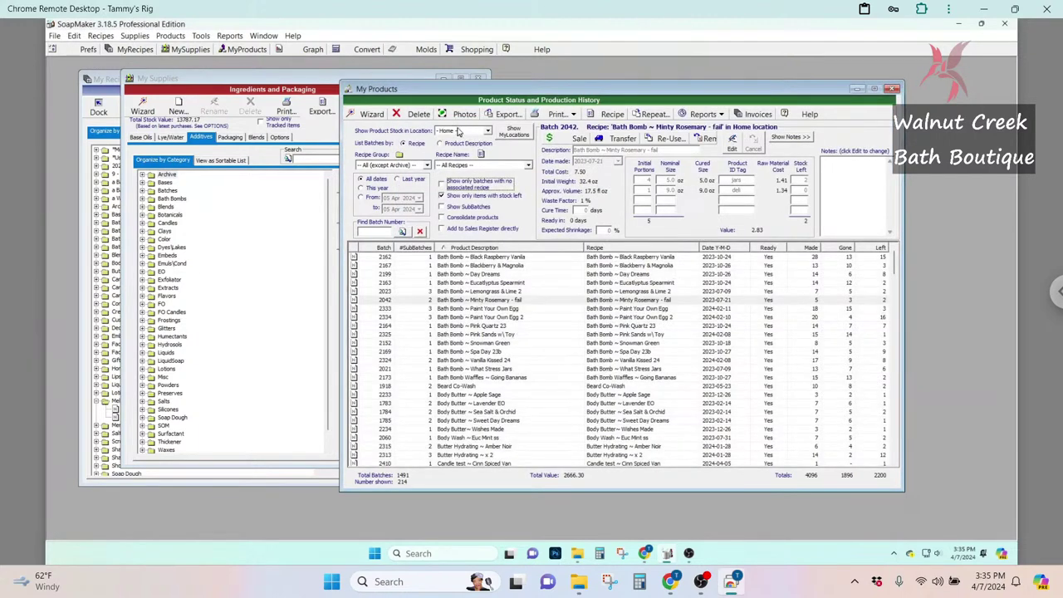
View the product stock for all locations and return the list to the Home location
{"action": "left_click", "coordinate": [458, 132]}
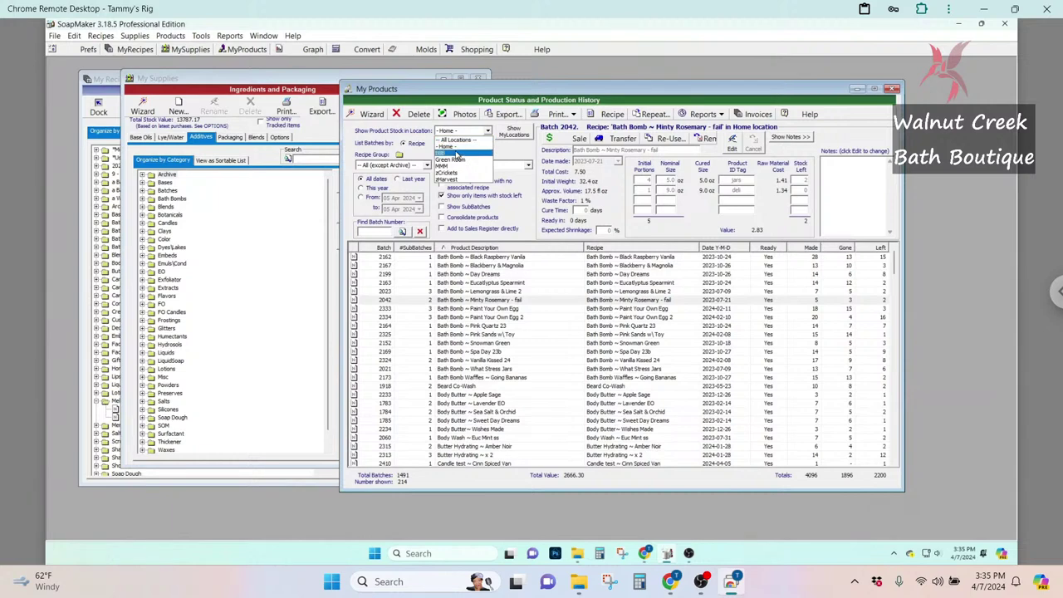
{"action": "left_click", "coordinate": [469, 140]}
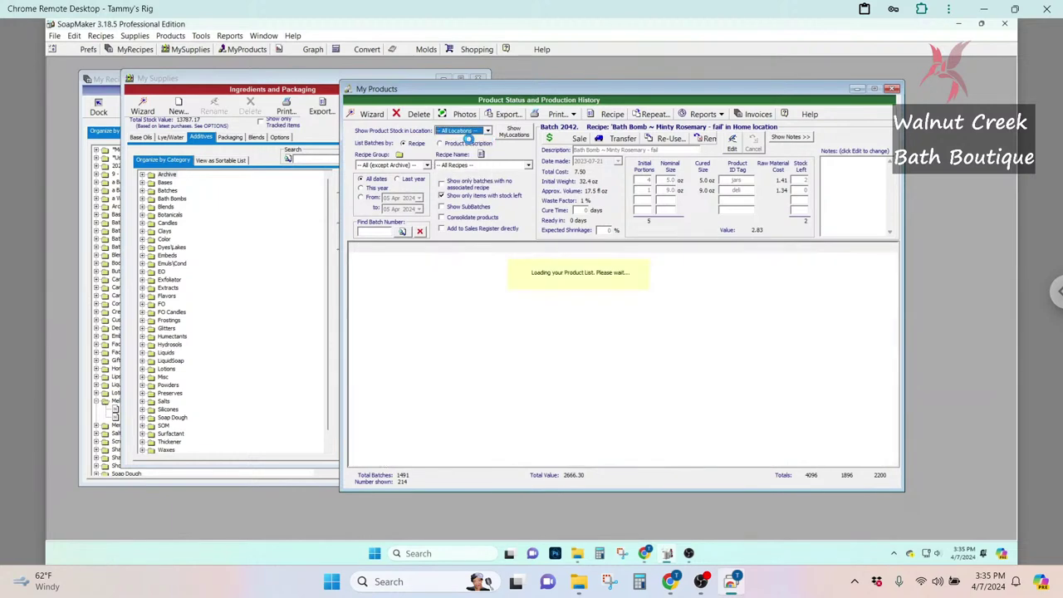
{"action": "left_click", "coordinate": [461, 133]}
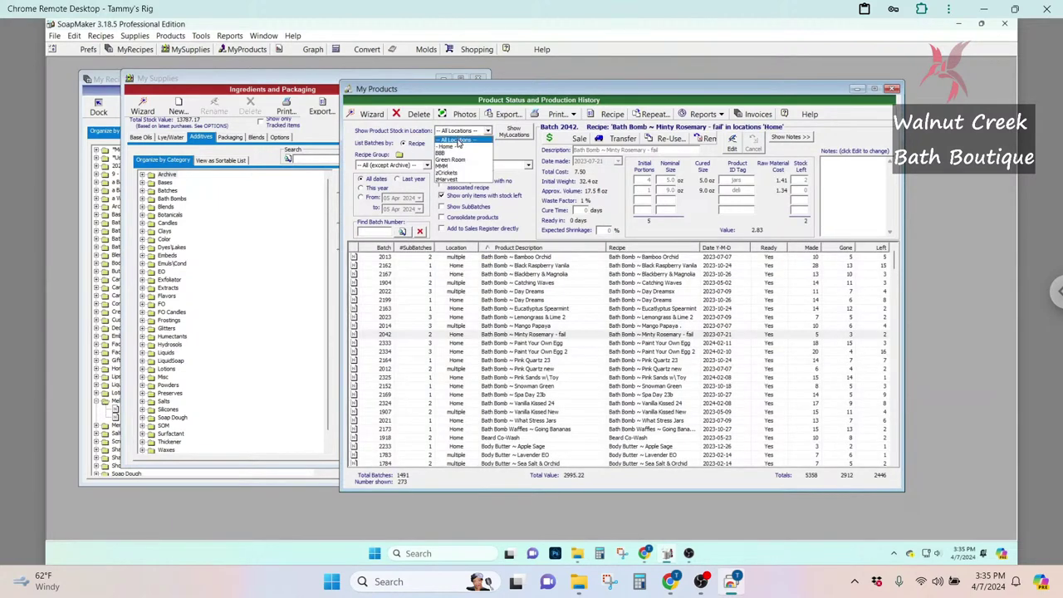
{"action": "left_click", "coordinate": [455, 147]}
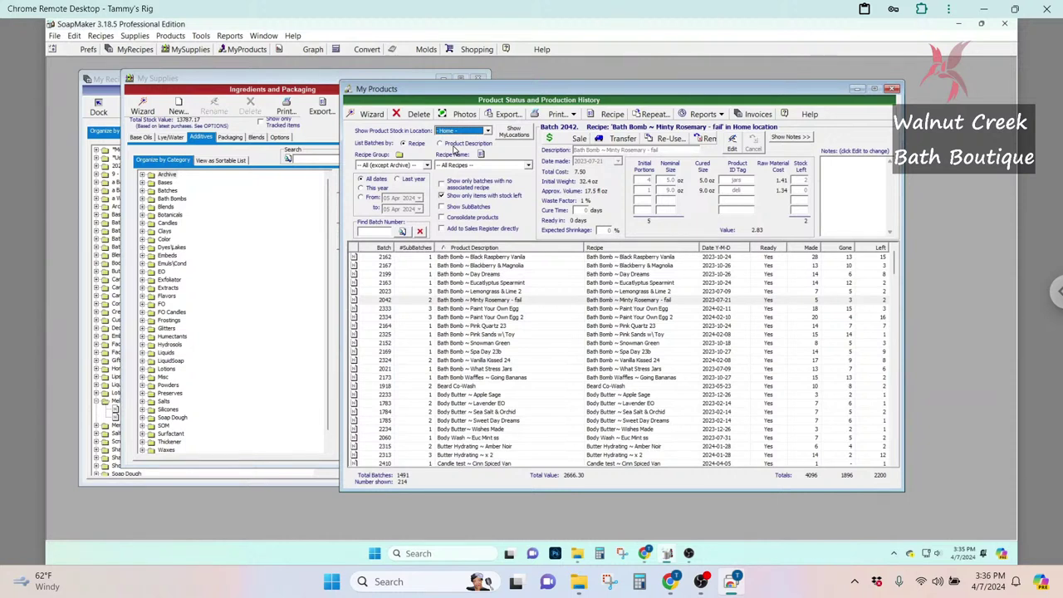
Look over the retail product prices in the Price List and close it
{"action": "left_click", "coordinate": [168, 39]}
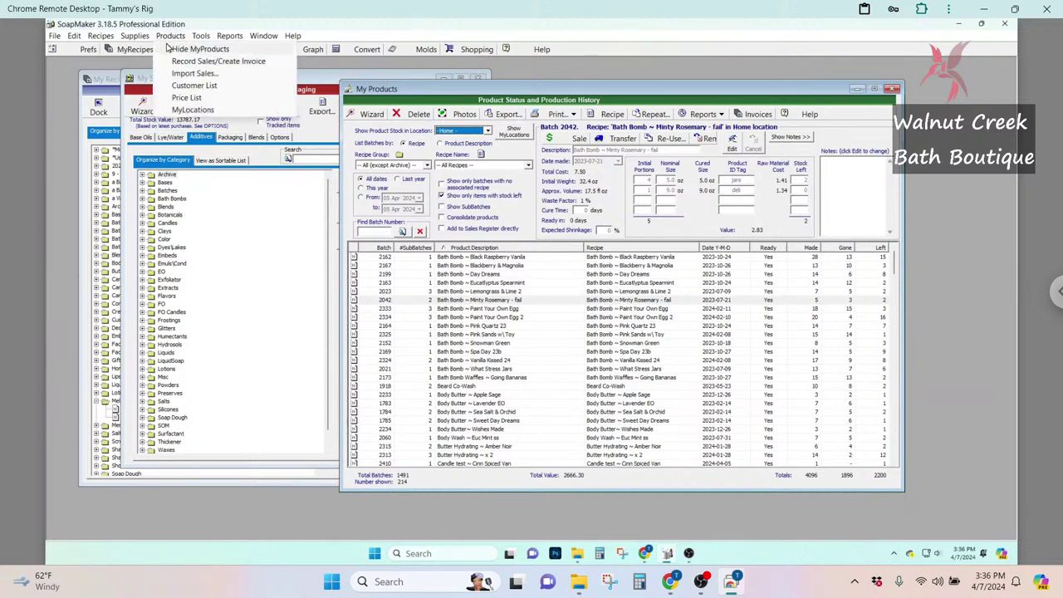
{"action": "left_click", "coordinate": [184, 98]}
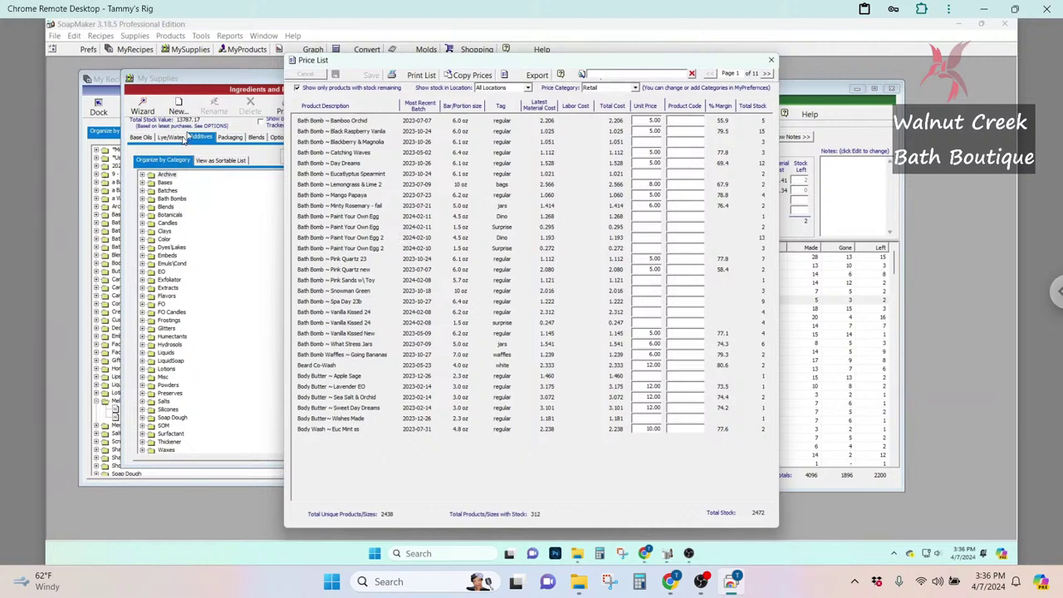
{"action": "left_click", "coordinate": [770, 60]}
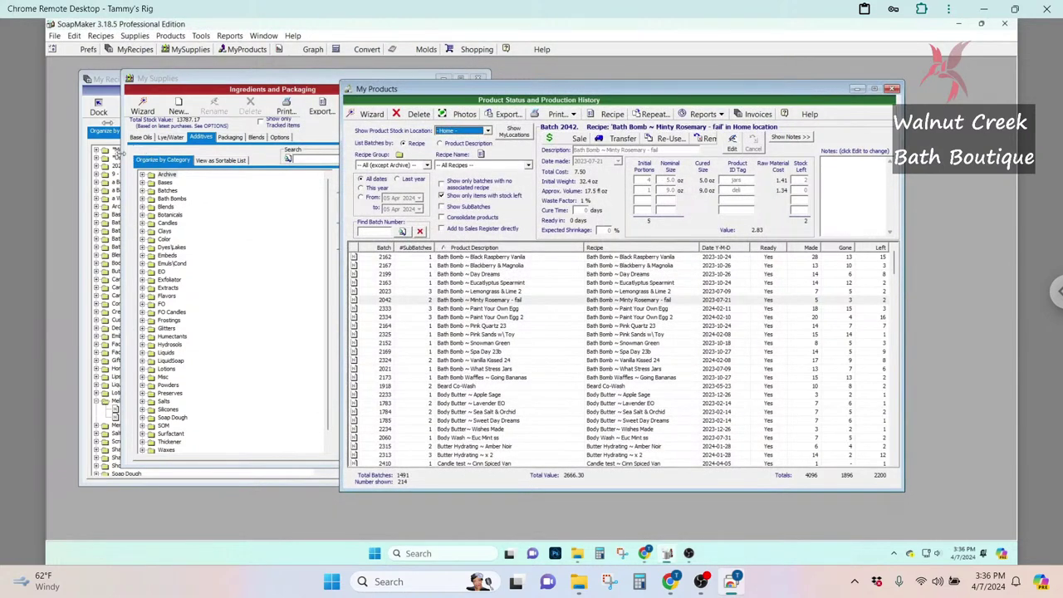
Open the Soap ~ Dino in a Bog recipe from My Recipes and close it, saving the changed ingredient costs
{"action": "left_click", "coordinate": [95, 78]}
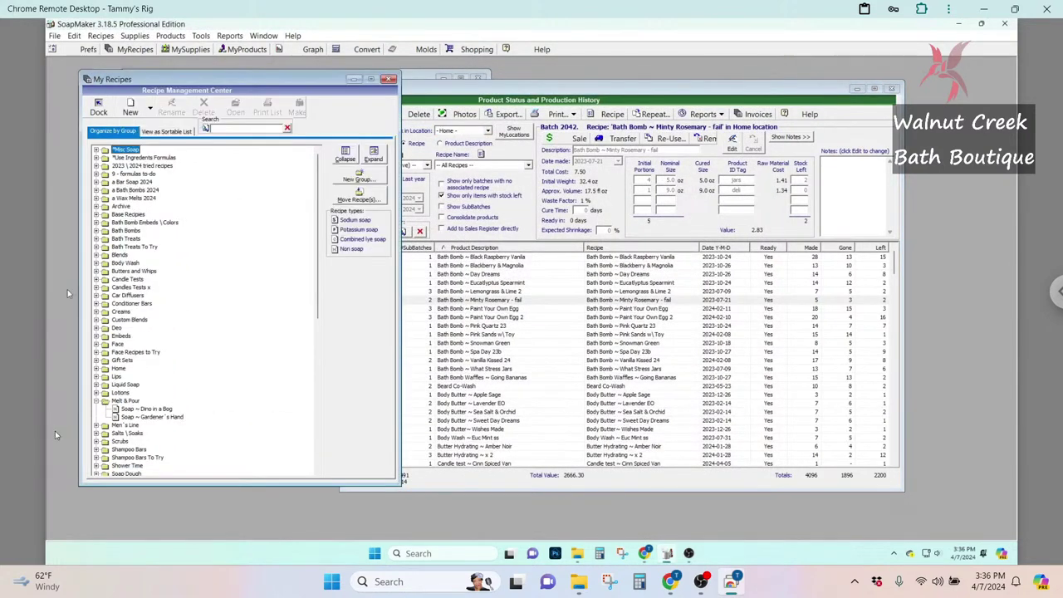
{"action": "double_click", "coordinate": [146, 409]}
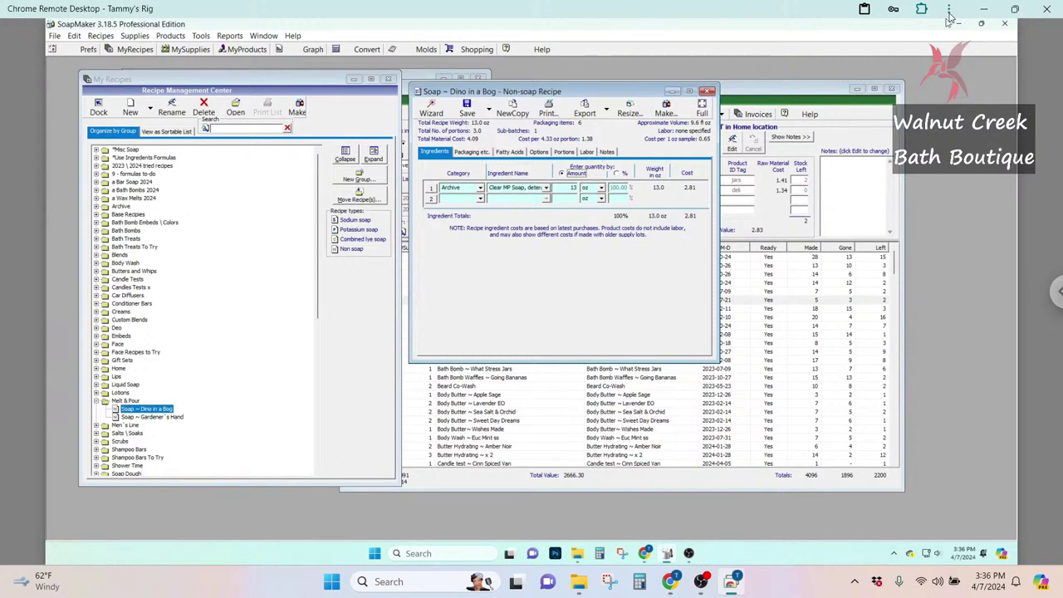
{"action": "left_click", "coordinate": [707, 91]}
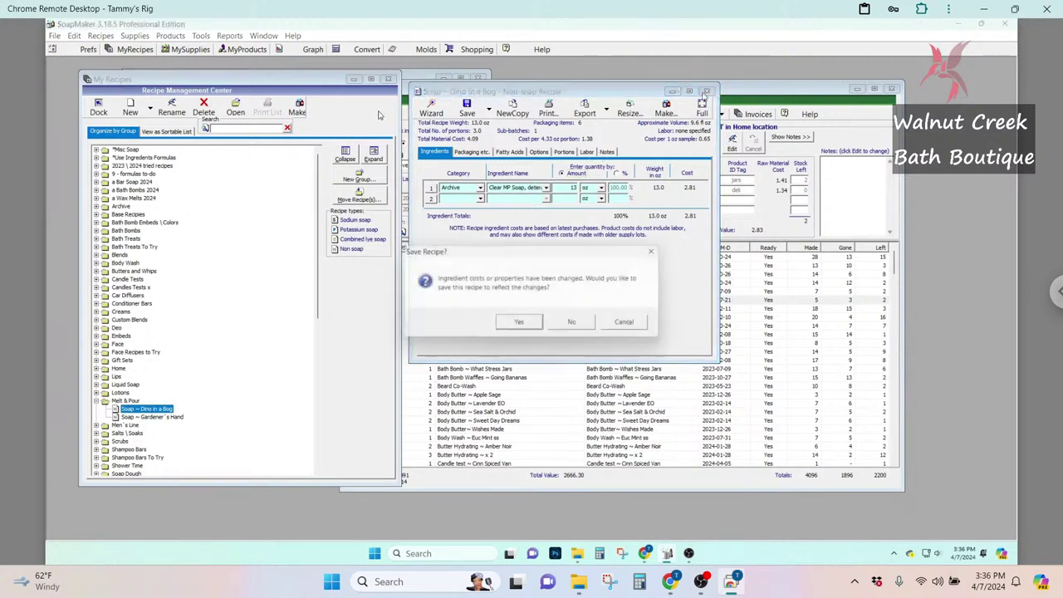
{"action": "left_click", "coordinate": [521, 326]}
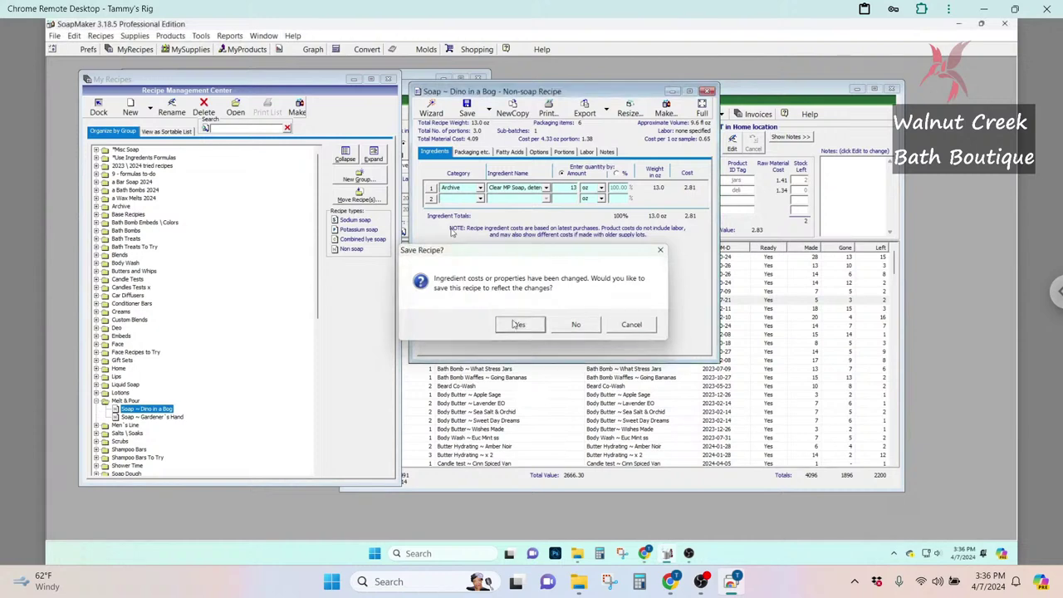
Set the retail unit price of Bath Bomb ~ Blackberry & Magnolia to 5 in the Price List
{"action": "left_click", "coordinate": [171, 35]}
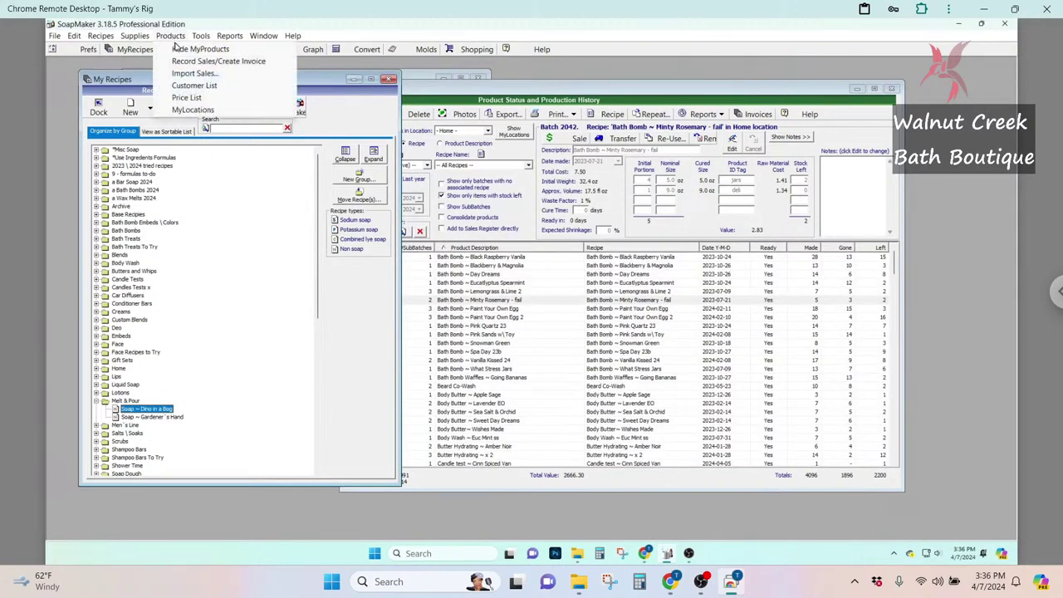
{"action": "left_click", "coordinate": [190, 97]}
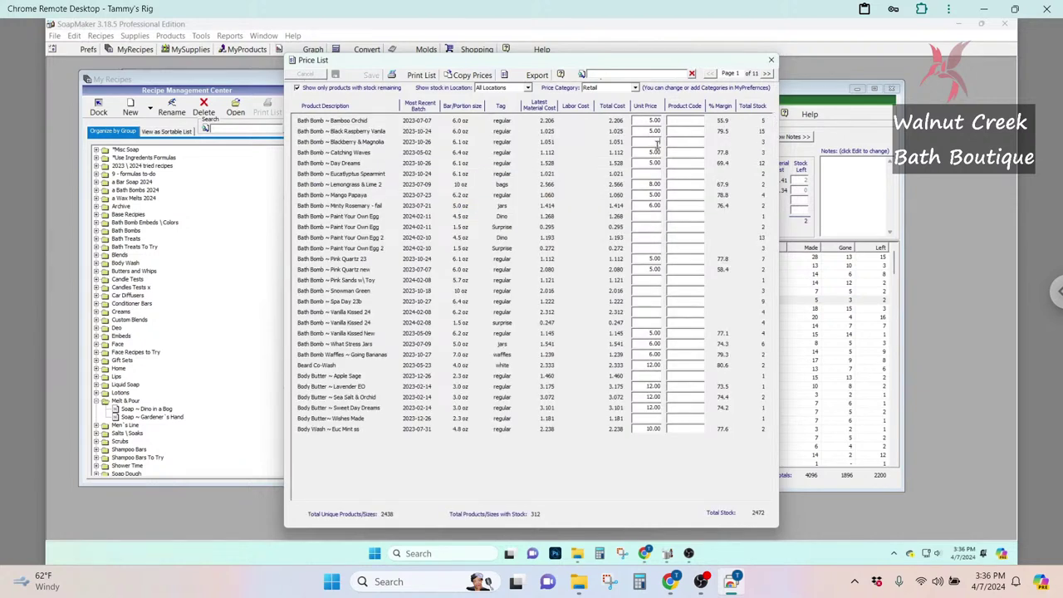
{"action": "type", "text": "5"}
Change the Price List to the Wholesale category and set the unit price of Bath Bomb ~ Bamboo Orchid to 2.5
{"action": "left_click", "coordinate": [635, 88]}
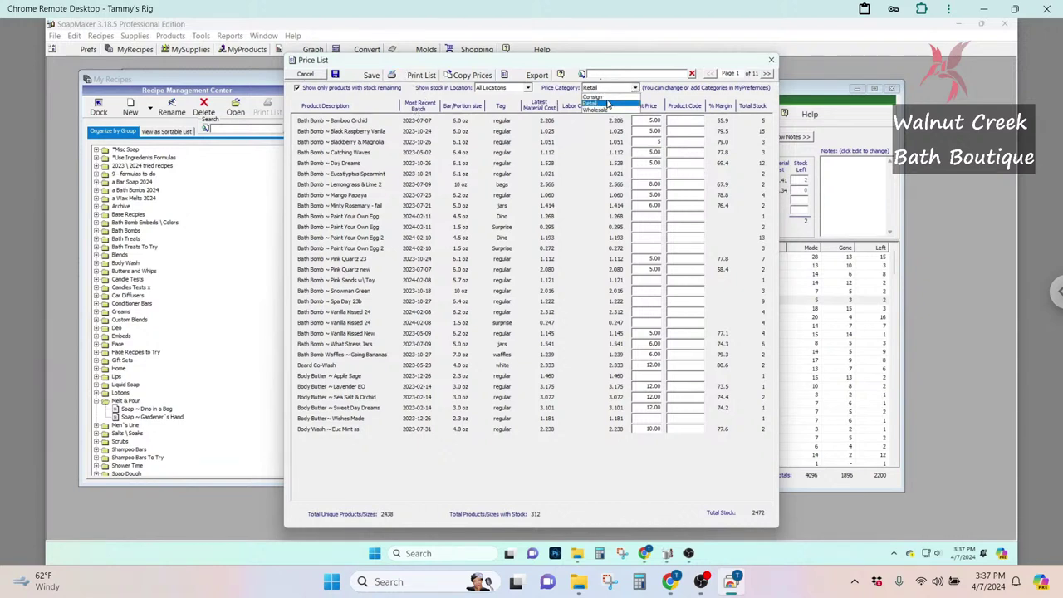
{"action": "left_click", "coordinate": [605, 113]}
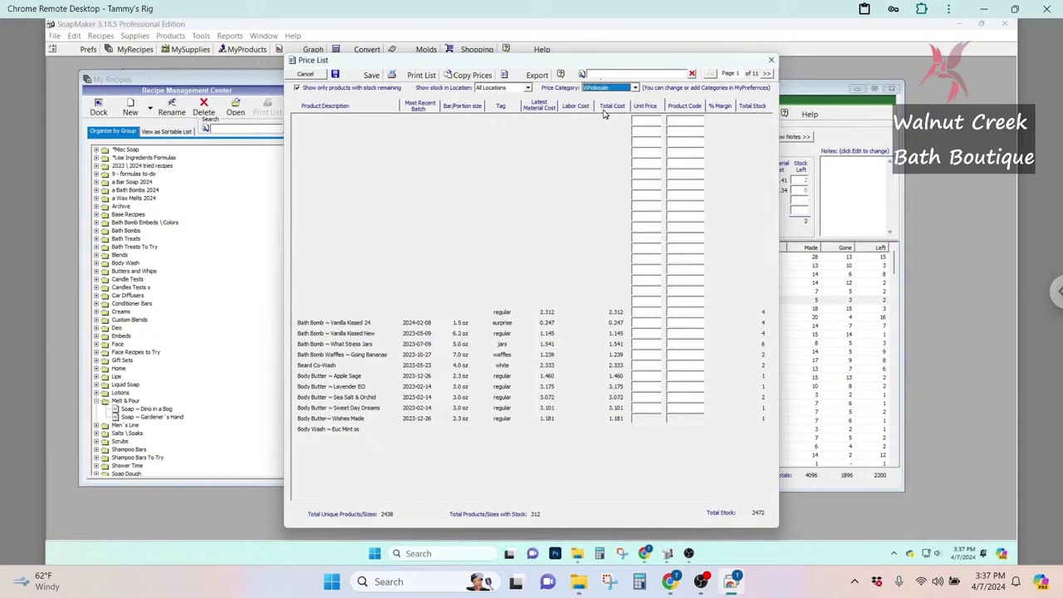
{"action": "left_click", "coordinate": [647, 120]}
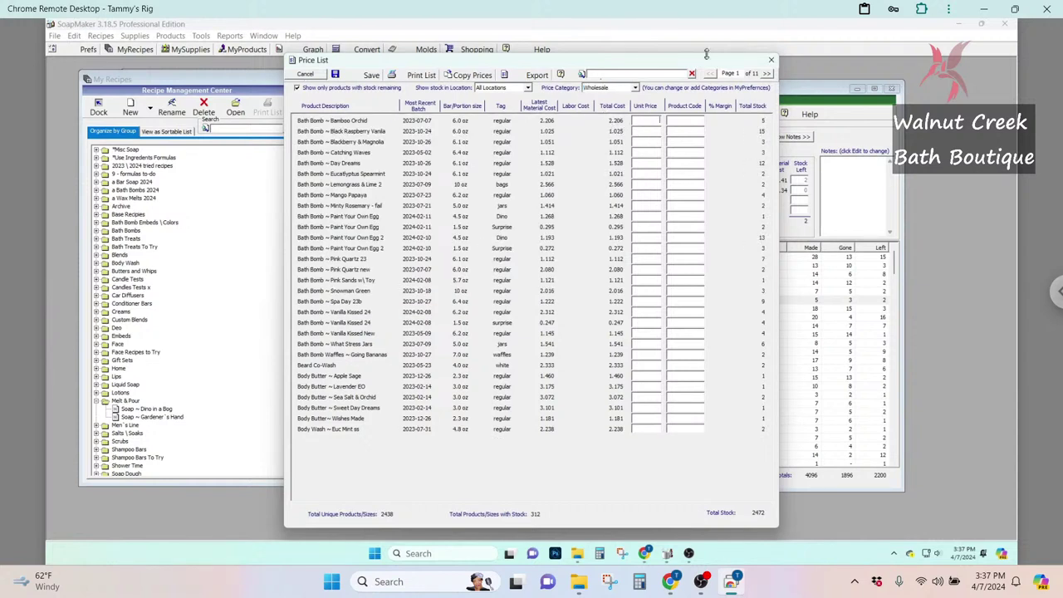
{"action": "type", "text": "2.5"}
Review the Consign and Retail price categories and close the Price List without saving the changes
{"action": "left_click", "coordinate": [498, 87]}
{"action": "left_click", "coordinate": [597, 88]}
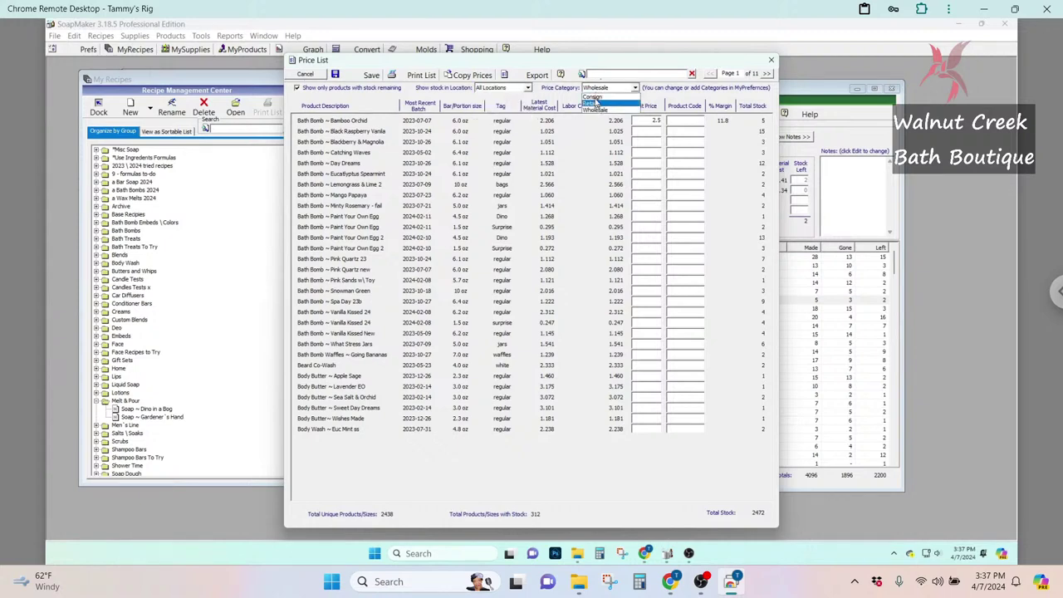
{"action": "left_click", "coordinate": [595, 99]}
{"action": "left_click", "coordinate": [597, 89]}
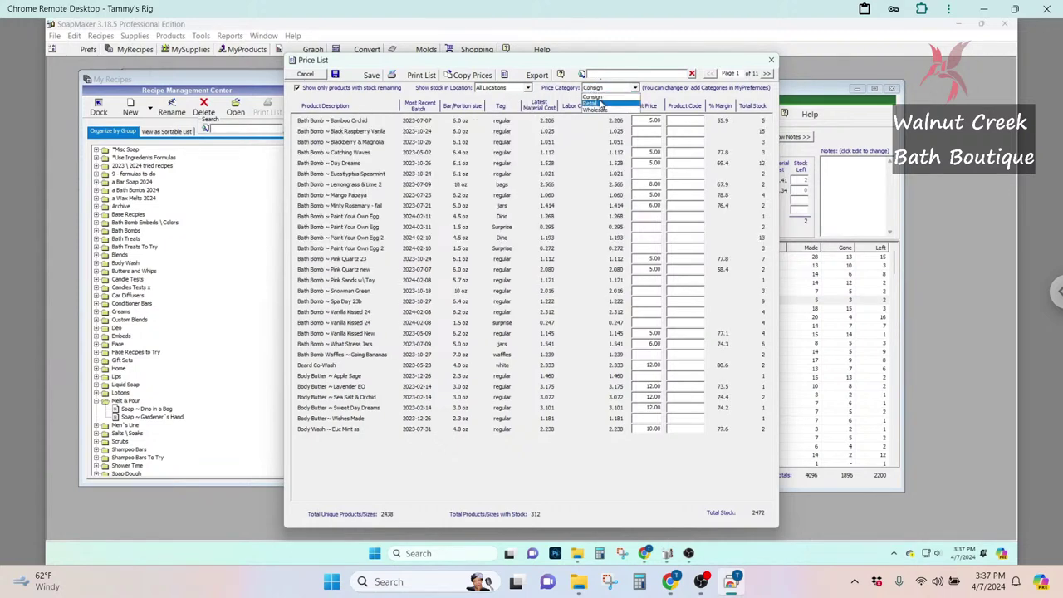
{"action": "left_click", "coordinate": [604, 106]}
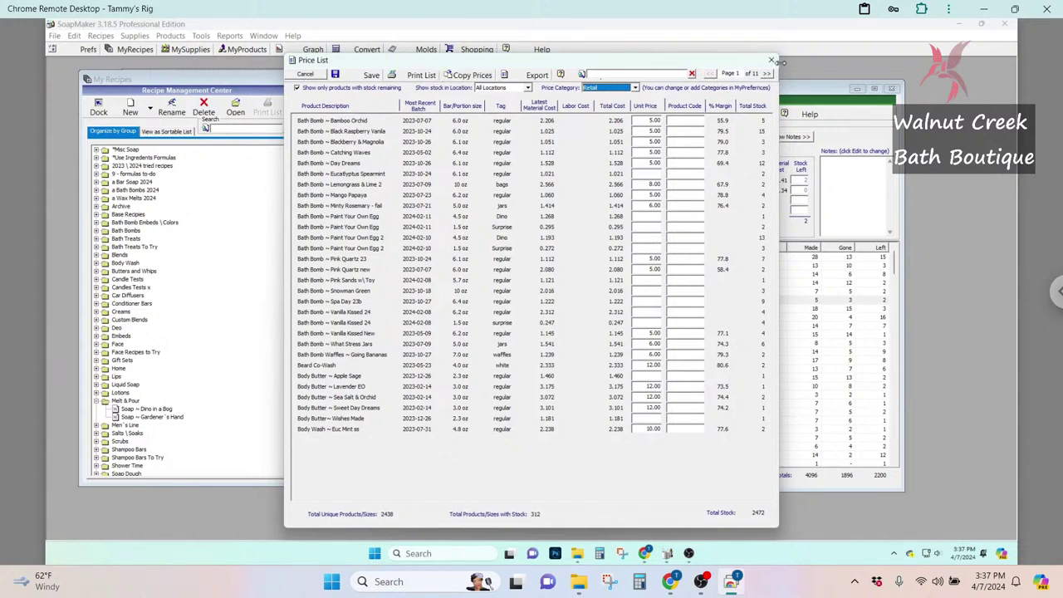
{"action": "left_click", "coordinate": [771, 61]}
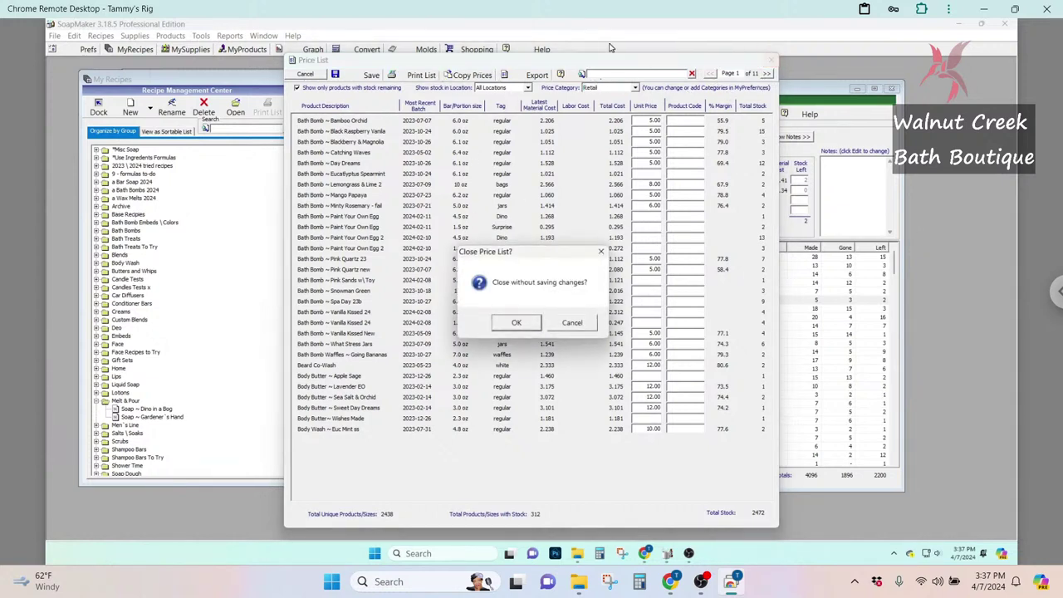
{"action": "left_click", "coordinate": [512, 325]}
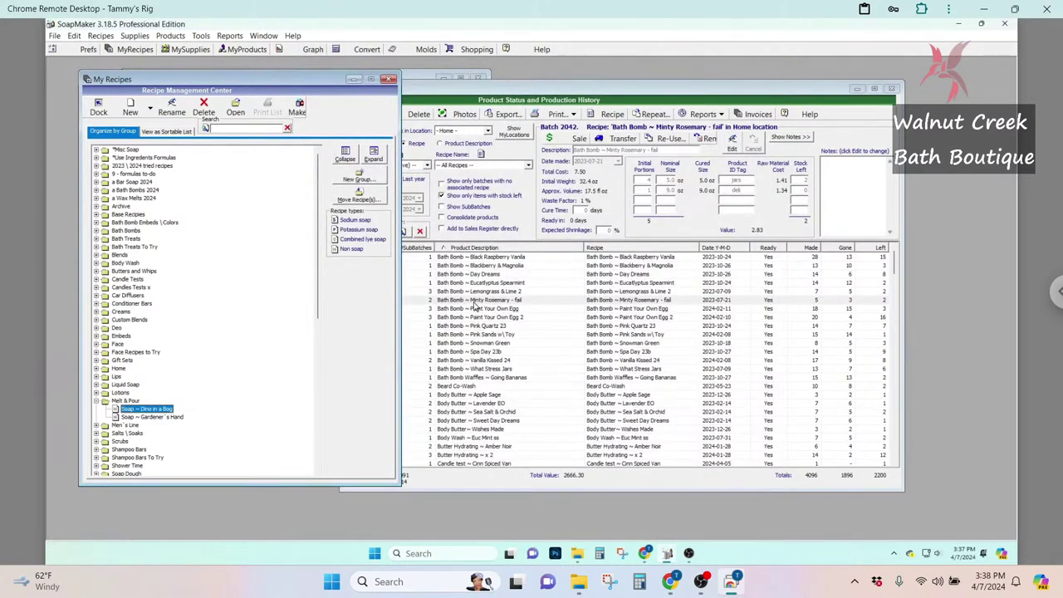
Add 2 jars of Bath Bomb ~ Minty Rosemary - fail to a new sales register and fill in the Price List prices
{"action": "double_click", "coordinate": [476, 302]}
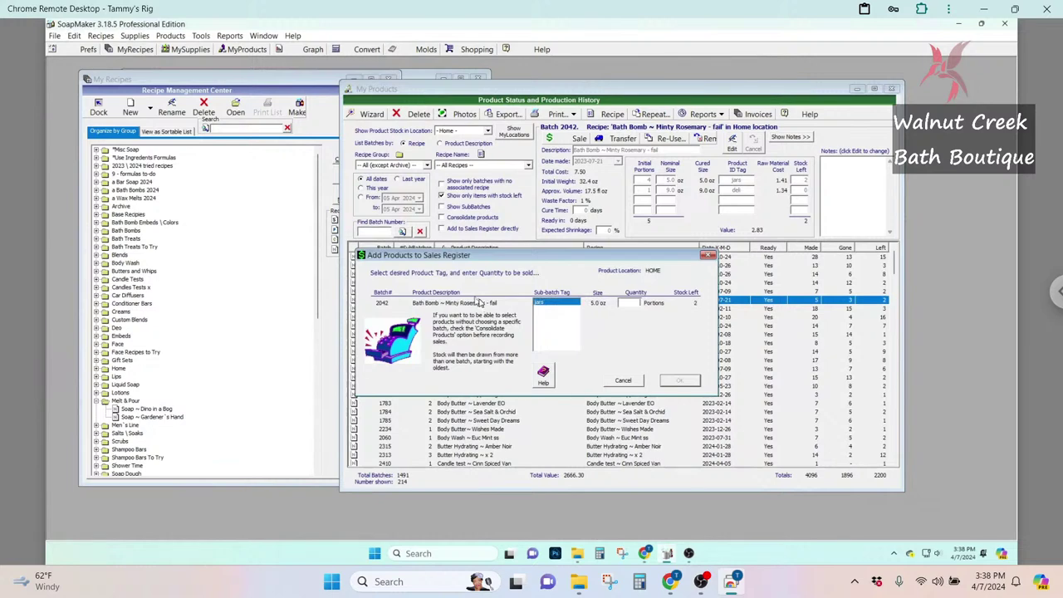
{"action": "key", "text": "Return"}
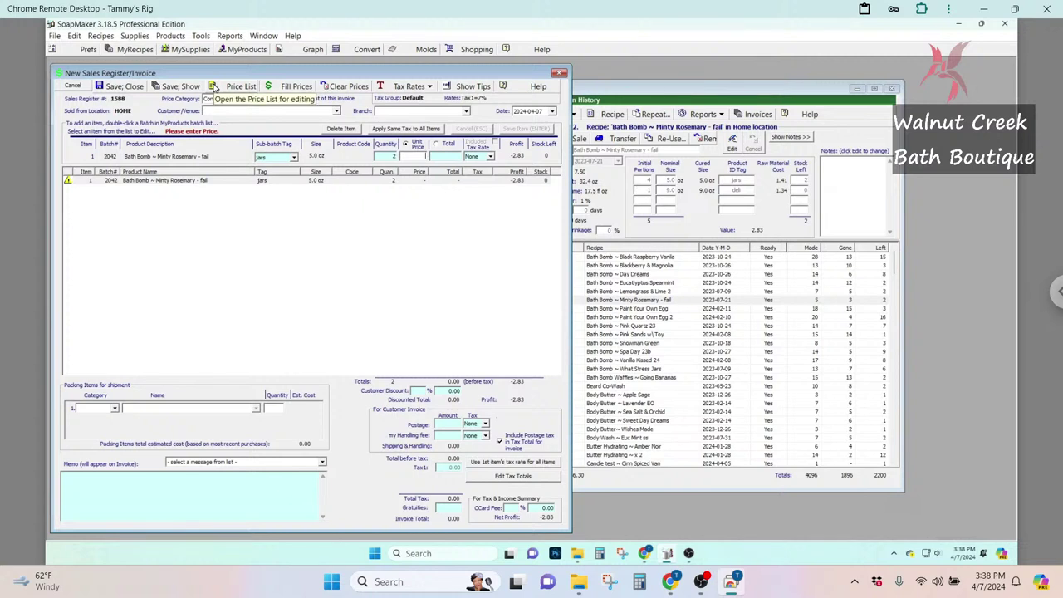
{"action": "left_click", "coordinate": [286, 87]}
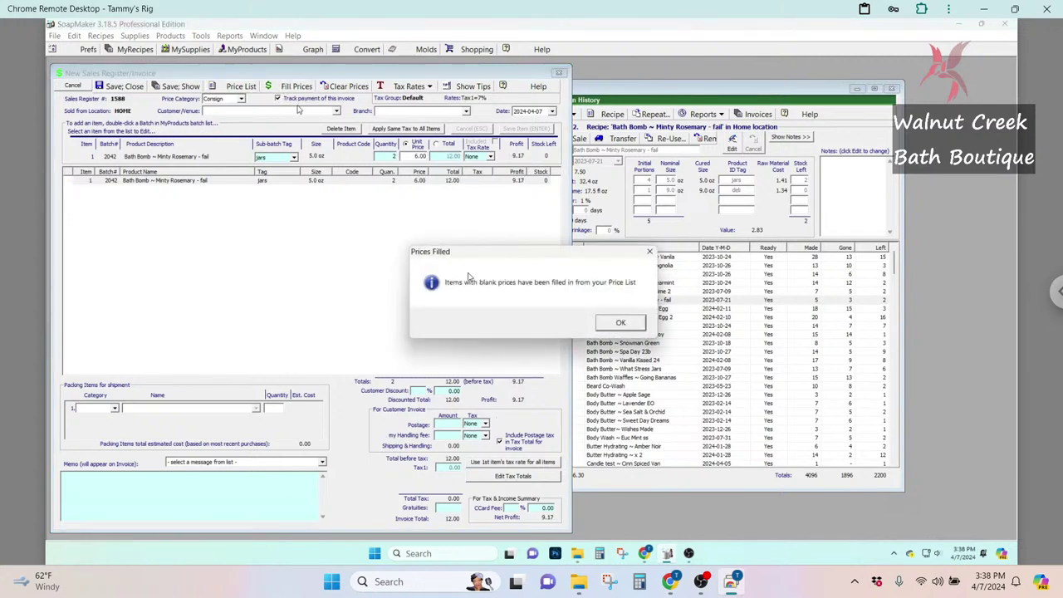
{"action": "left_click", "coordinate": [619, 324]}
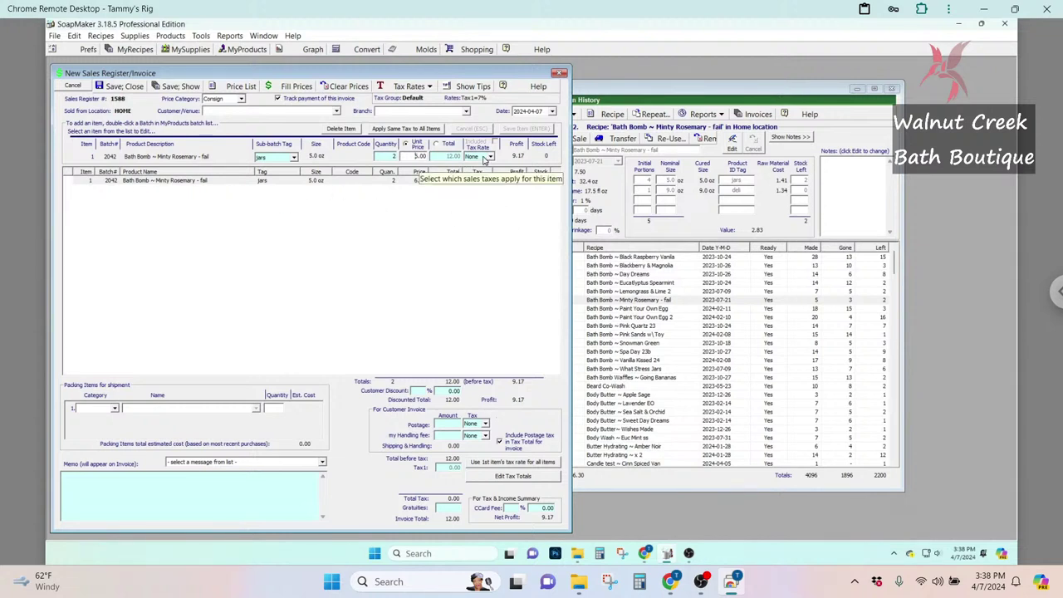
Assign a customer to the invoice and accept switching to their preferred Retail price category
{"action": "left_click", "coordinate": [336, 111]}
{"action": "left_click", "coordinate": [264, 127]}
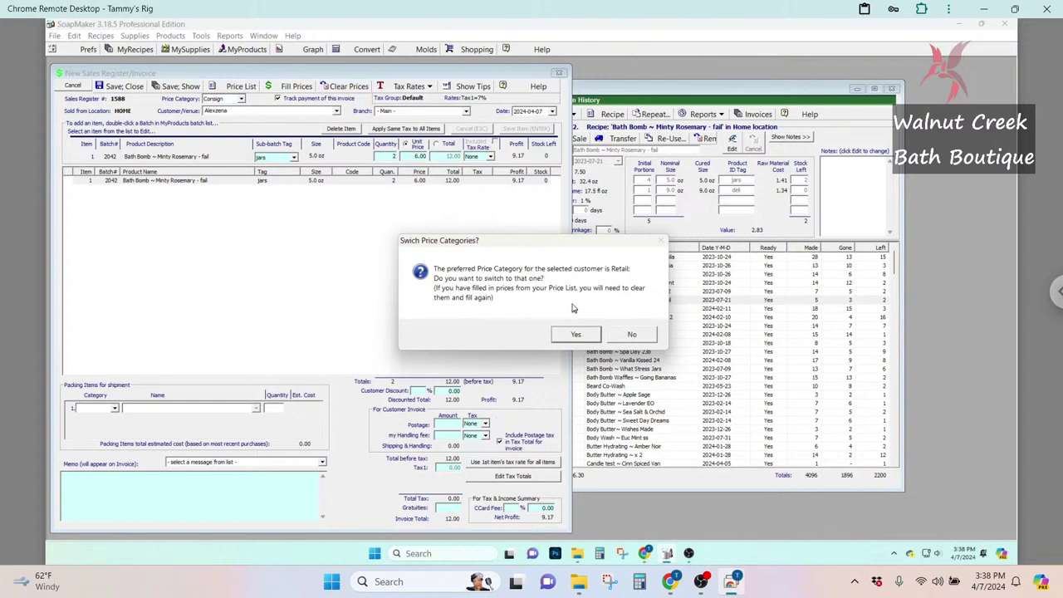
{"action": "left_click", "coordinate": [576, 334]}
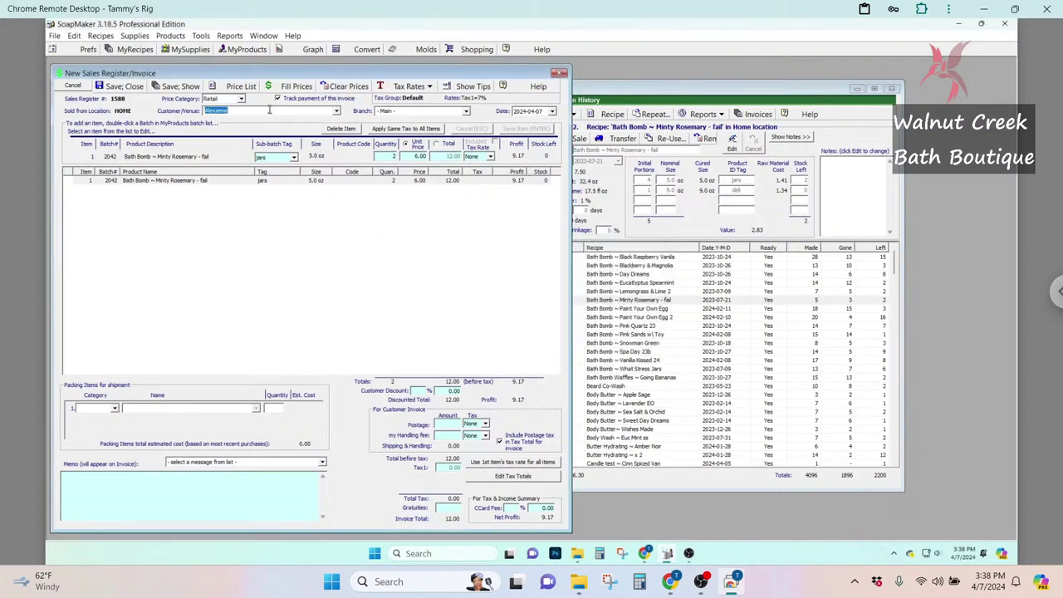
{"action": "left_click", "coordinate": [270, 109]}
Apply Tax1 to the Minty Rosemary bath bomb item as tax included in the price and save the item
{"action": "left_click", "coordinate": [471, 157]}
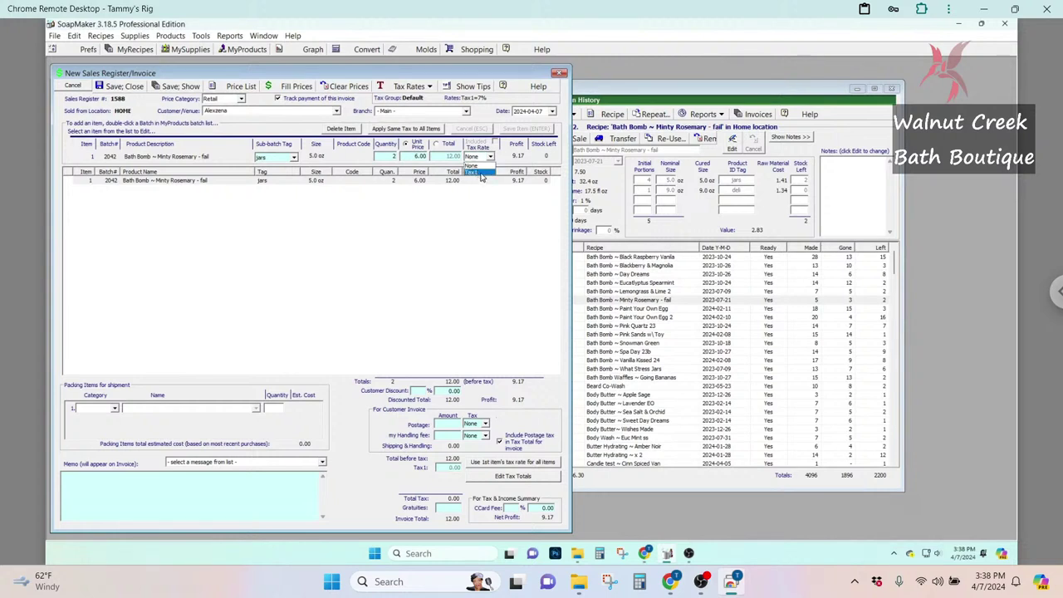
{"action": "left_click", "coordinate": [472, 172]}
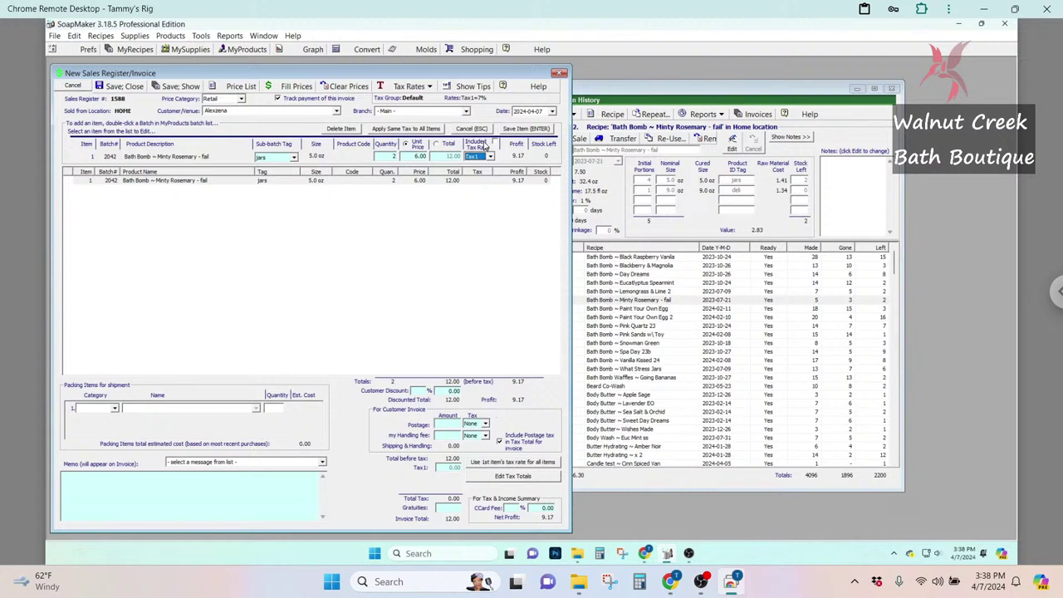
{"action": "left_click", "coordinate": [495, 143]}
{"action": "left_click", "coordinate": [407, 157]}
{"action": "key", "text": "Return"}
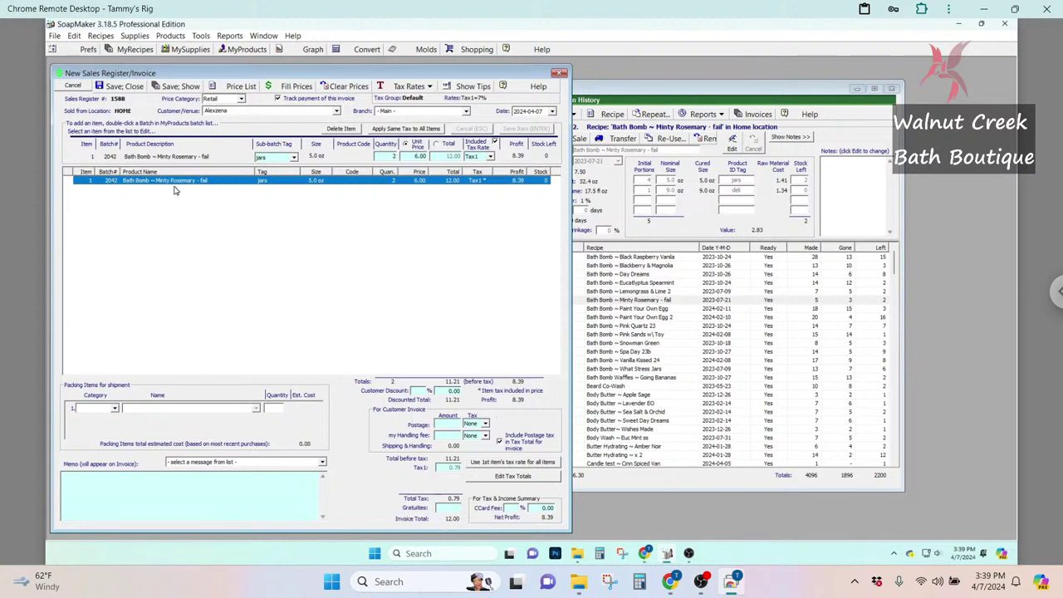
Turn off included tax for the Minty Rosemary item so Tax1 is added on top of its price, and save the item
{"action": "left_click", "coordinate": [494, 143]}
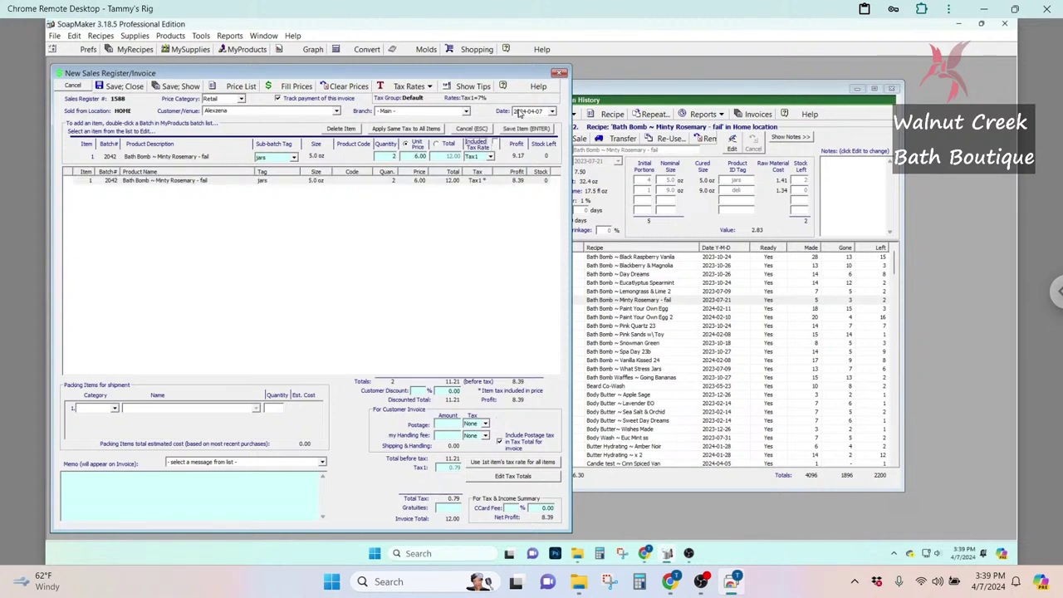
{"action": "left_click", "coordinate": [357, 182]}
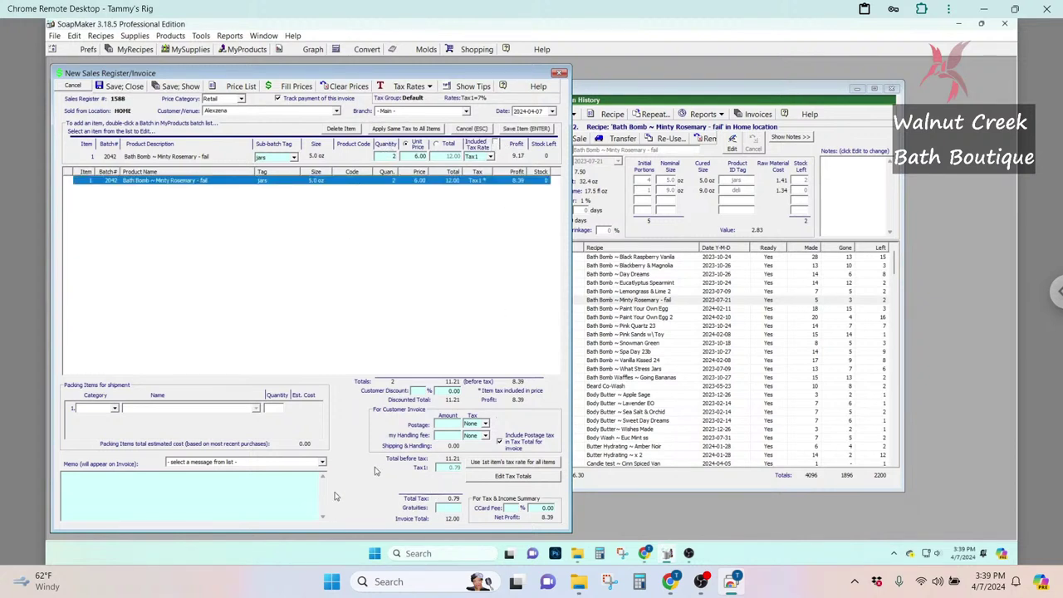
{"action": "left_click", "coordinate": [399, 182]}
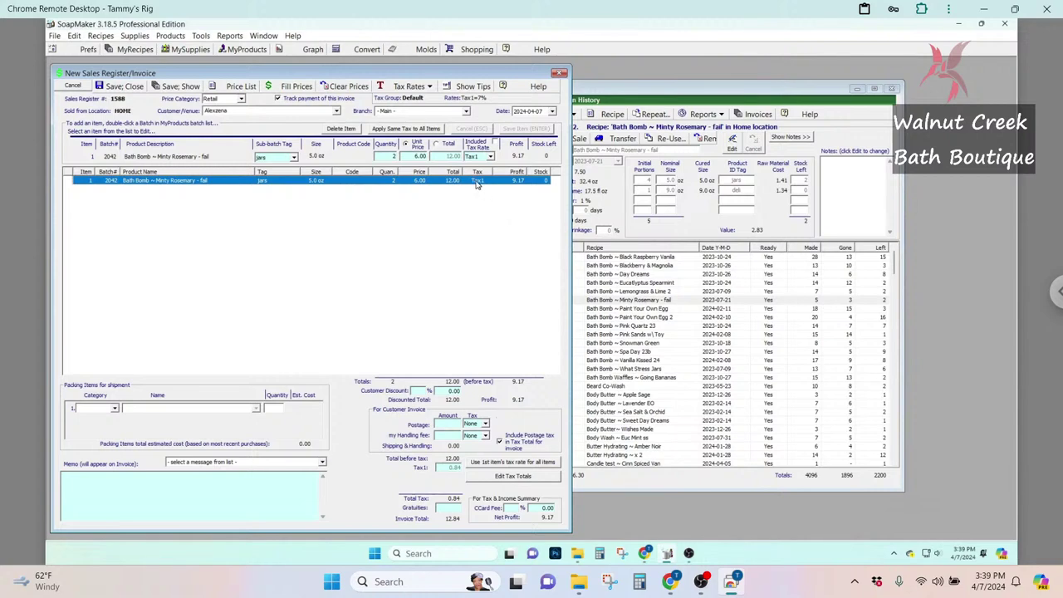
Cancel the new sales register and review the saved molds in a heightened My Molds window
{"action": "left_click", "coordinate": [72, 87]}
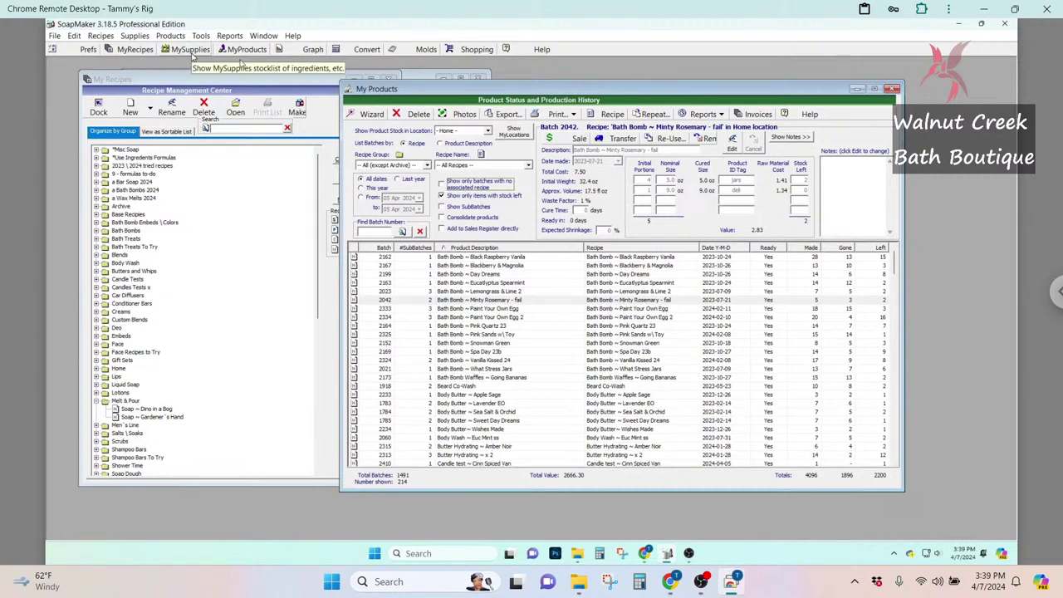
{"action": "left_click", "coordinate": [426, 49]}
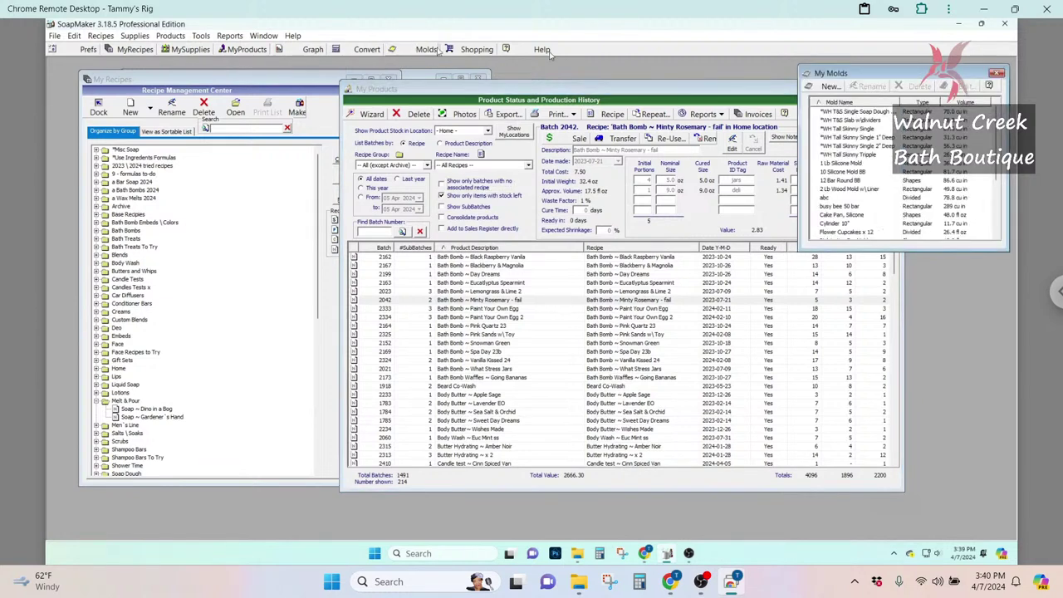
{"action": "left_click_drag", "start_coordinate": [967, 76], "coordinate": [775, 90]}
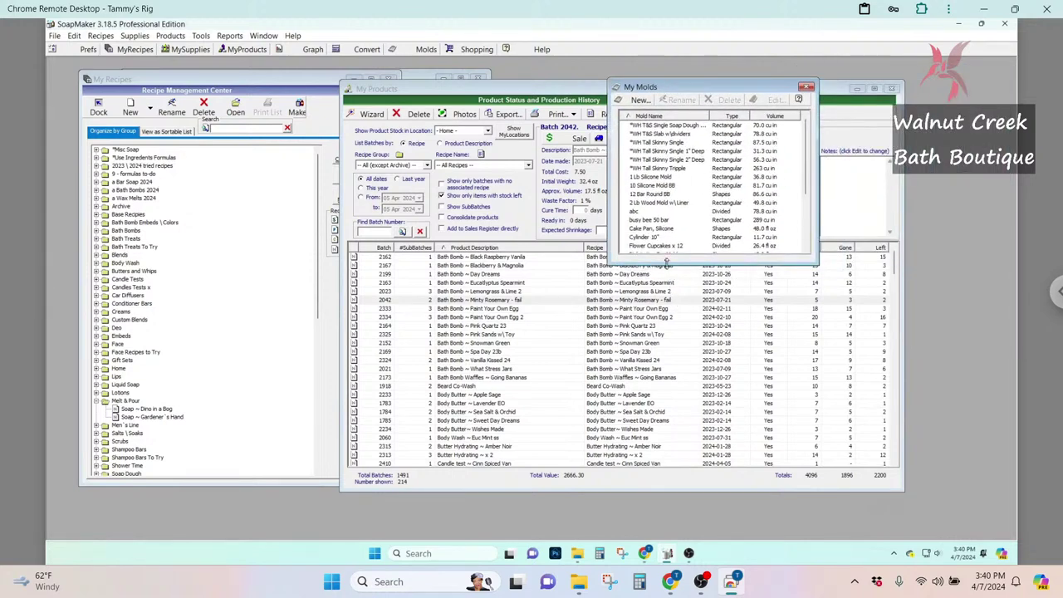
{"action": "left_click_drag", "start_coordinate": [666, 263], "coordinate": [637, 381]}
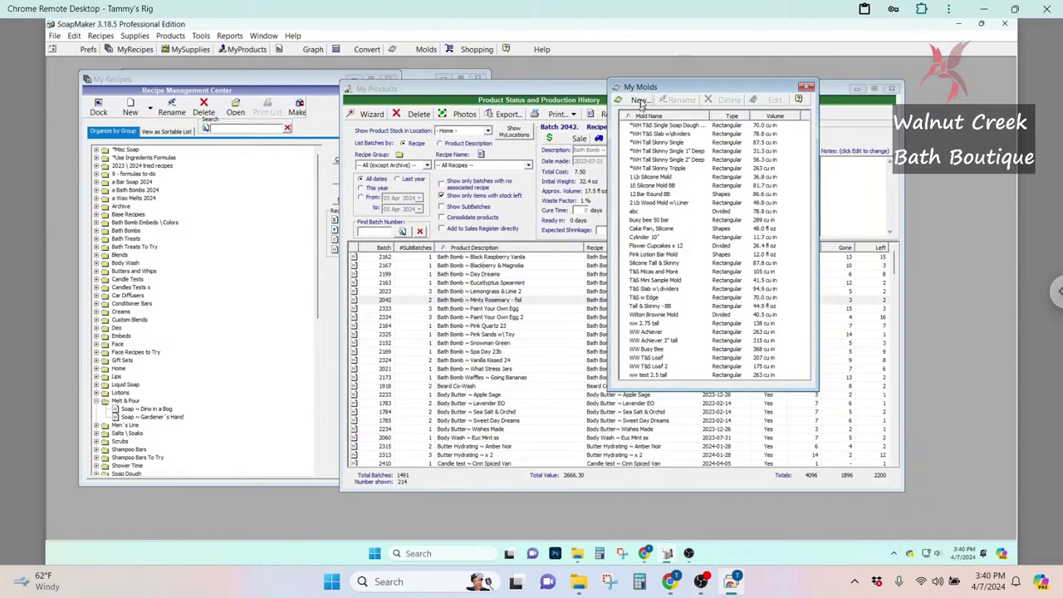
{"action": "left_click", "coordinate": [806, 86]}
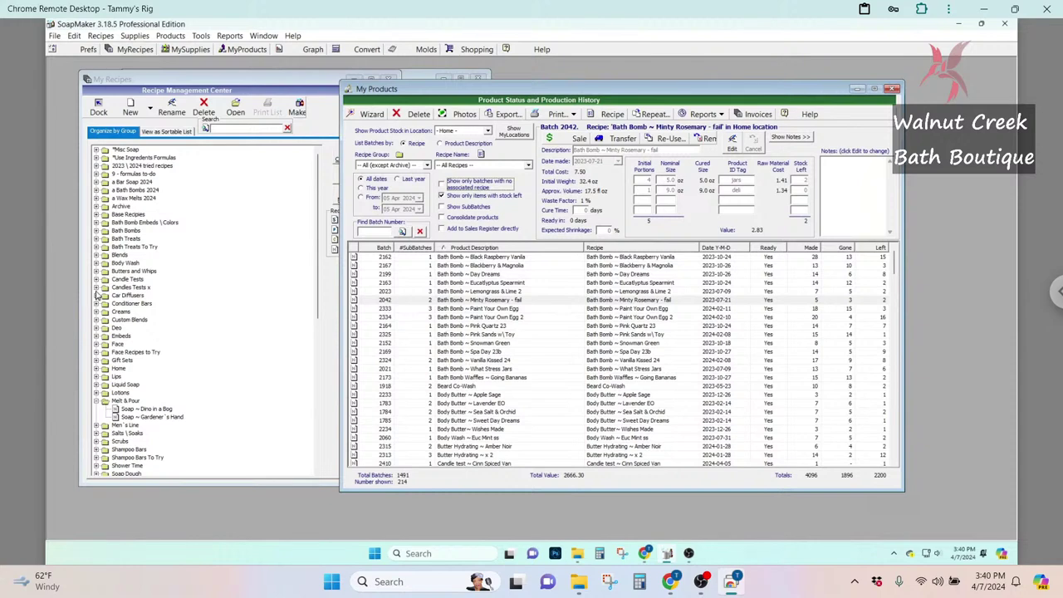
Open the Soap ~ 2024 test 2 recipe from a Bar Soap 2024 and create a resized copy fitting one 12 Bar Round BB mold
{"action": "left_click", "coordinate": [96, 182]}
{"action": "double_click", "coordinate": [146, 200]}
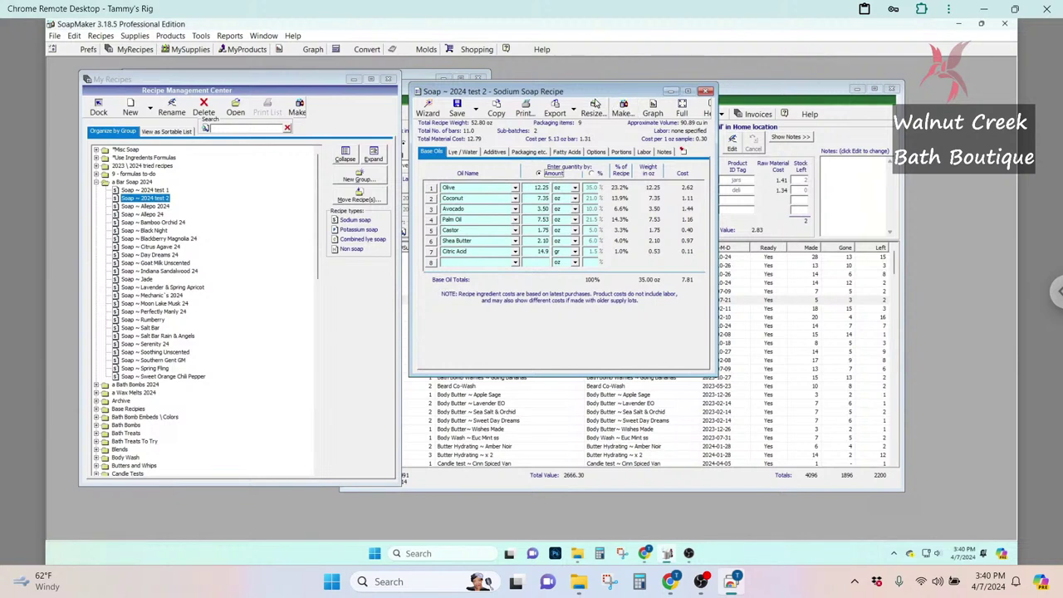
{"action": "left_click", "coordinate": [592, 108]}
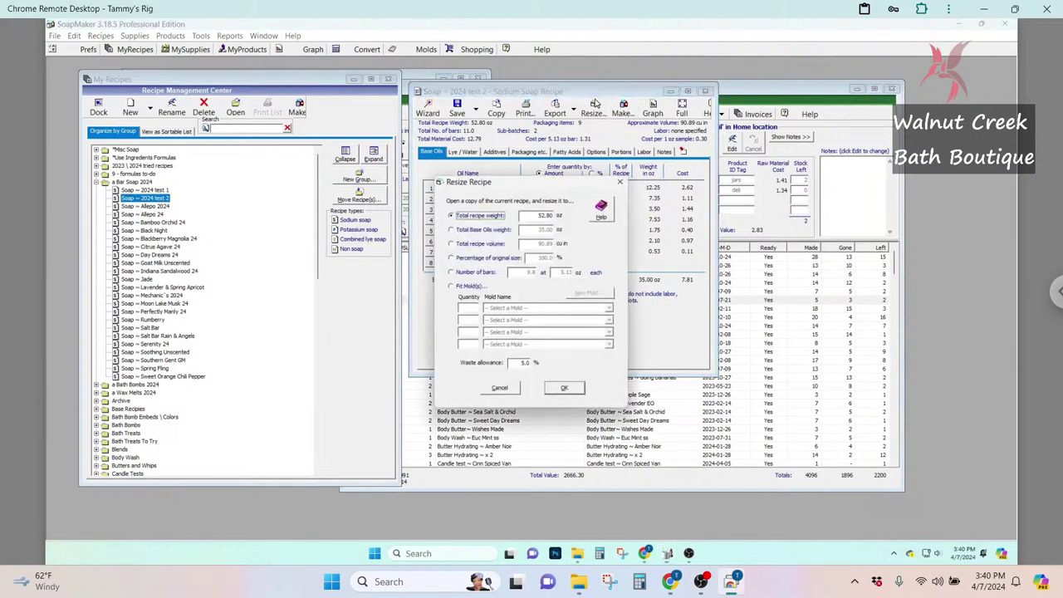
{"action": "left_click", "coordinate": [461, 286]}
{"action": "left_click", "coordinate": [609, 308]}
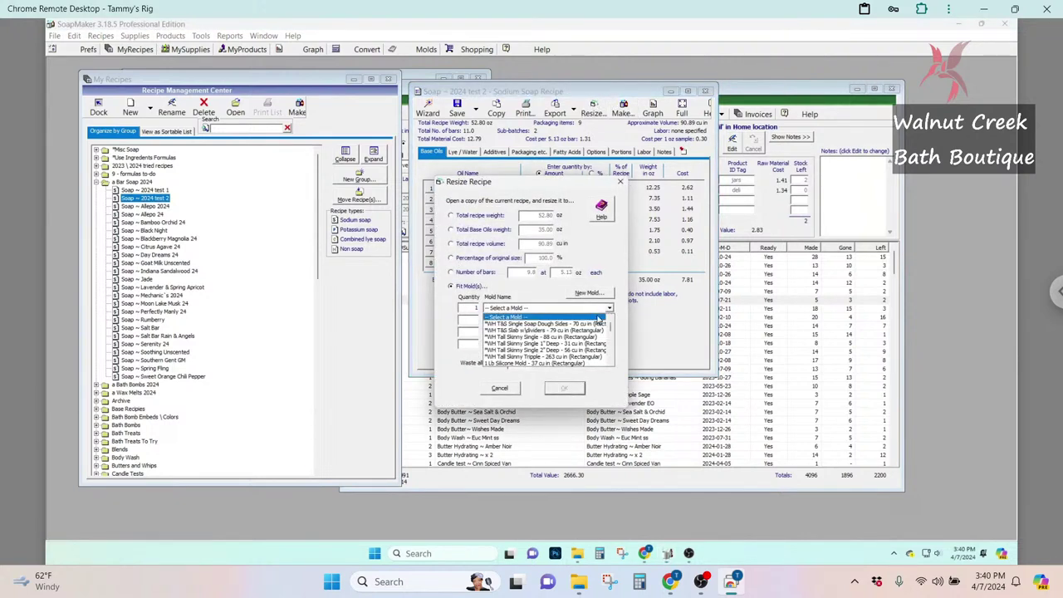
{"action": "scroll", "coordinate": [598, 319], "scroll_direction": "down", "scroll_amount": 3}
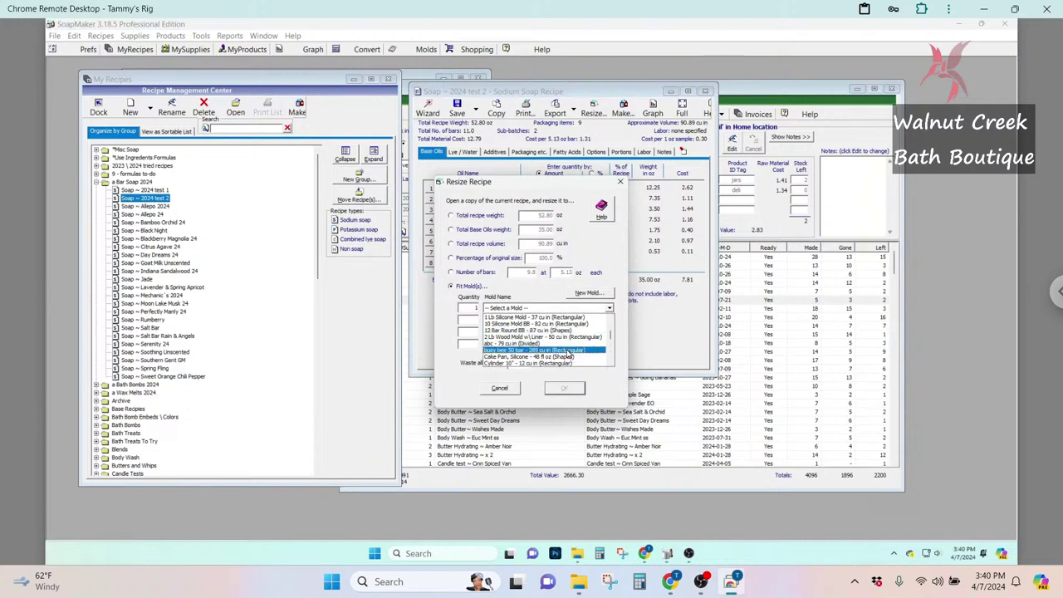
{"action": "left_click", "coordinate": [503, 333]}
{"action": "left_click", "coordinate": [564, 388]}
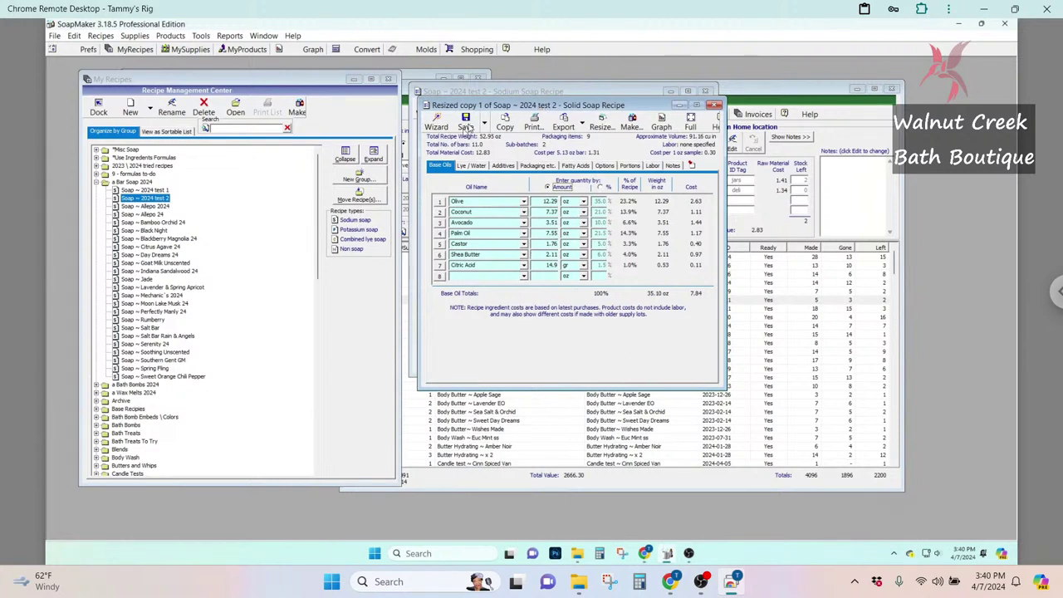
Review the additives and base oils of the resized recipe copy, and close it without saving
{"action": "left_click", "coordinate": [502, 165]}
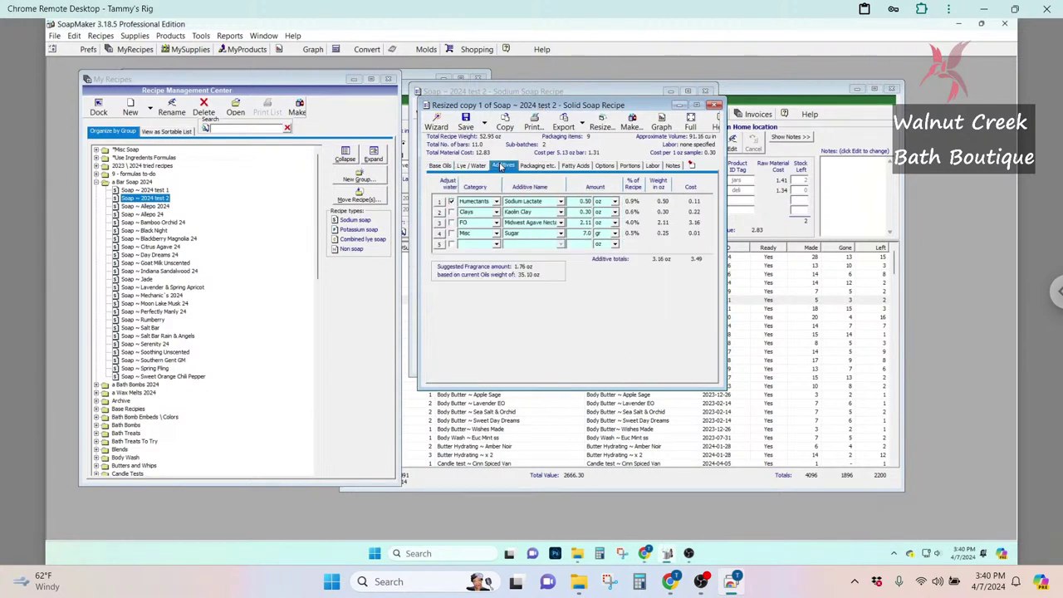
{"action": "left_click", "coordinate": [439, 166]}
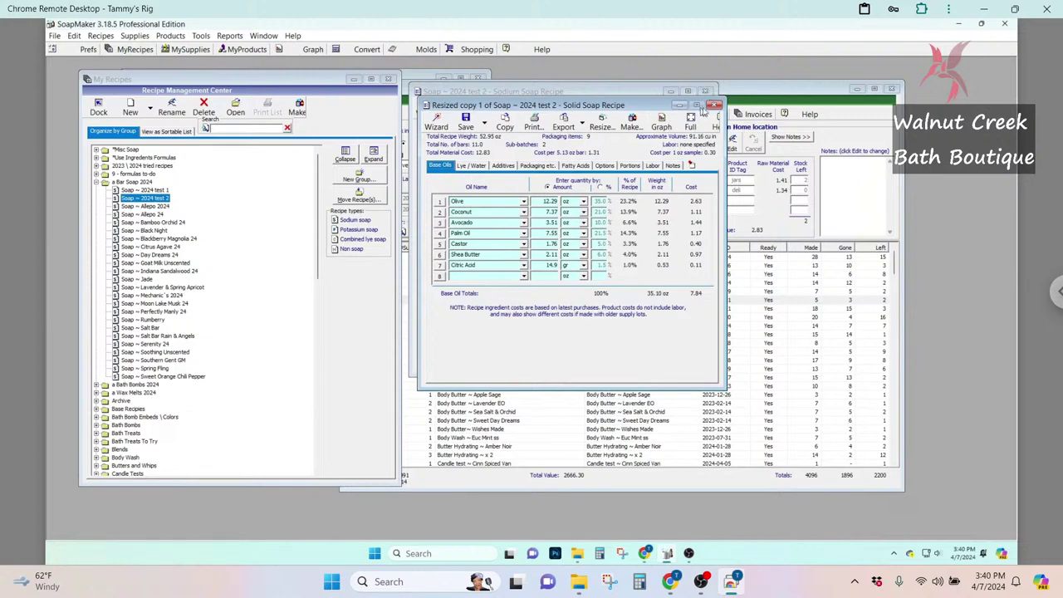
{"action": "left_click", "coordinate": [716, 105]}
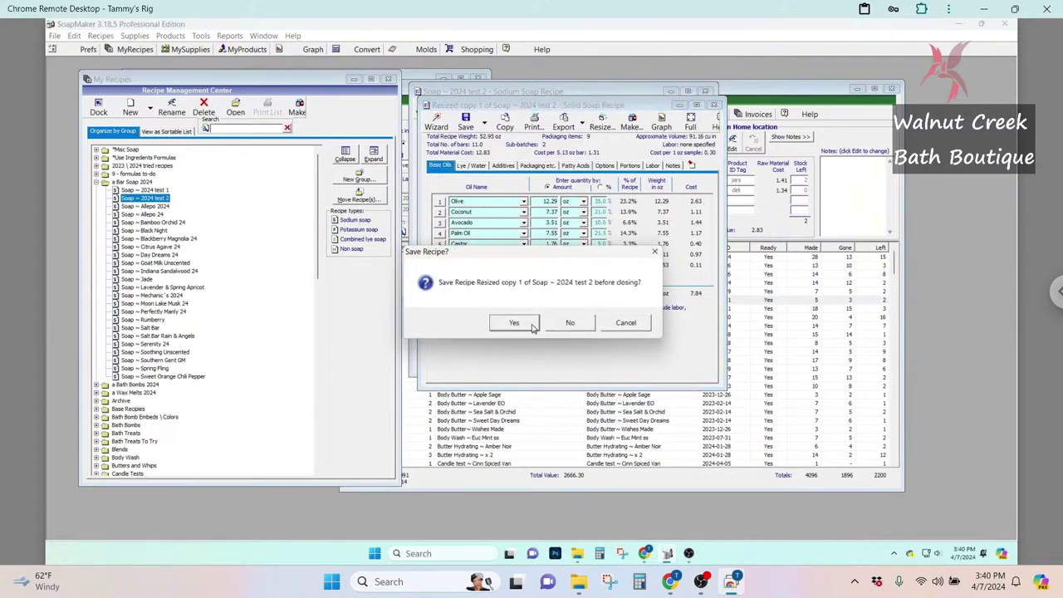
{"action": "left_click", "coordinate": [572, 324]}
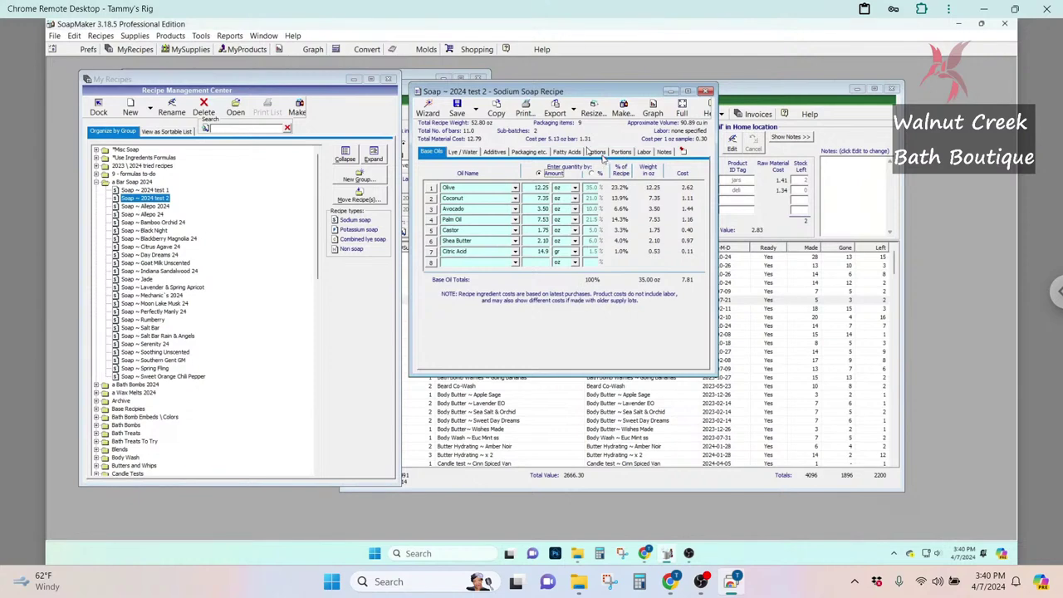
Copy the Soap ~ 2024 test 2 recipe and set its total base oil weight to 60 oz with oils entered by percentage
{"action": "left_click", "coordinate": [496, 109]}
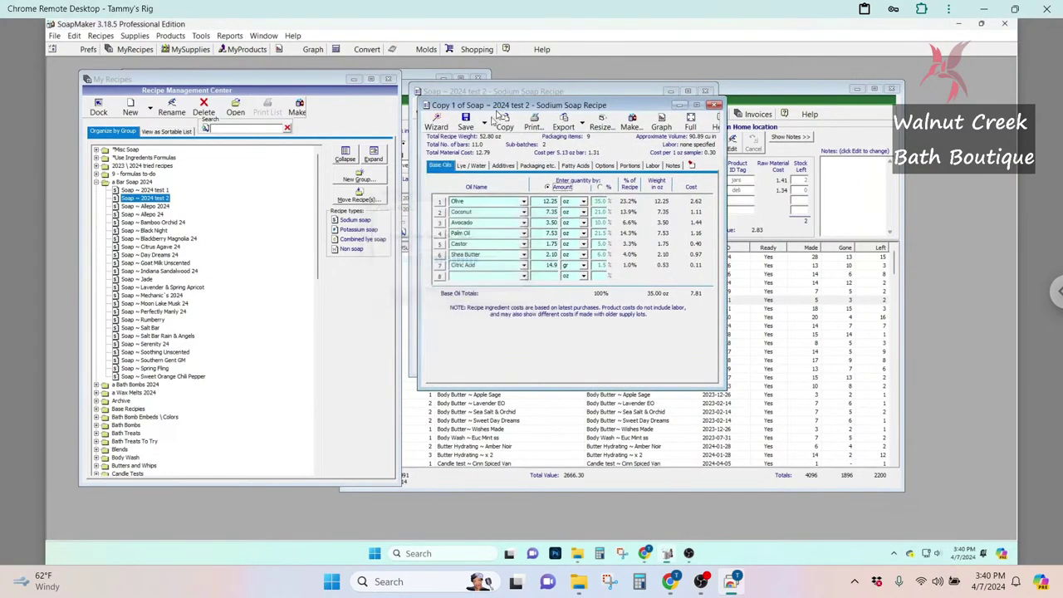
{"action": "left_click", "coordinate": [600, 187]}
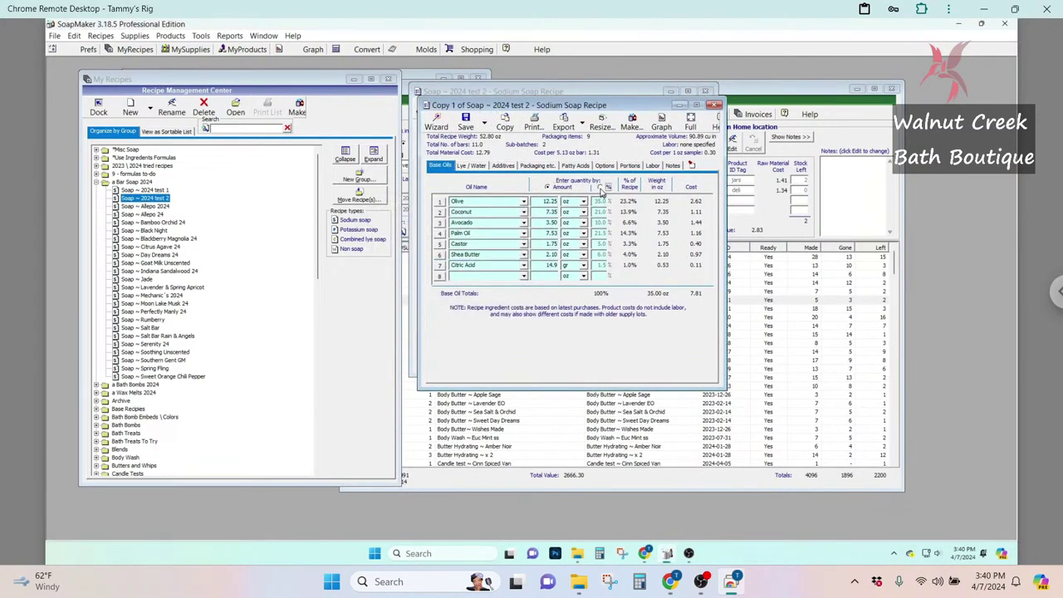
{"action": "double_click", "coordinate": [552, 292]}
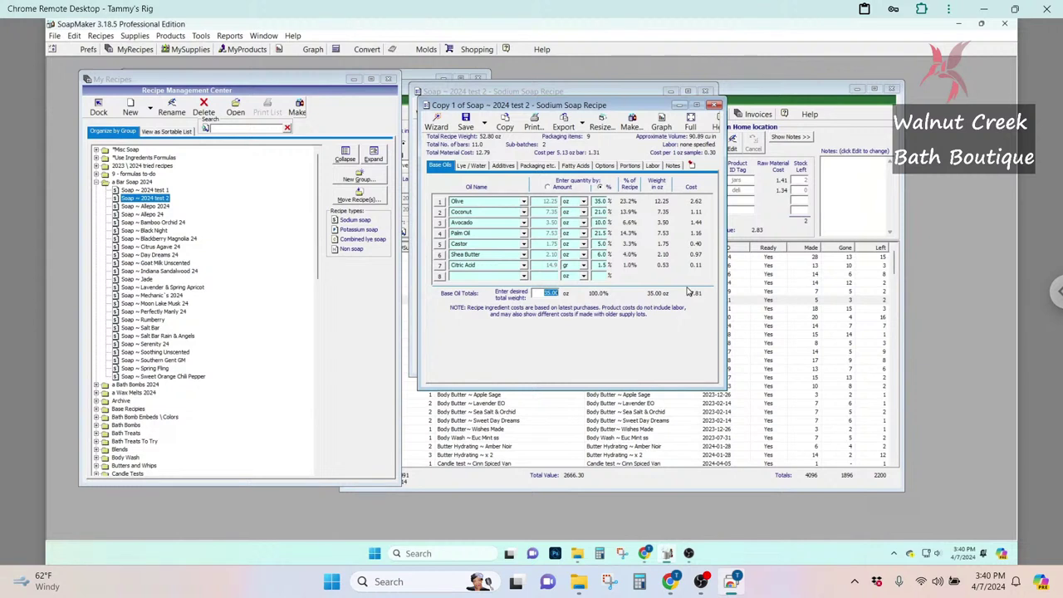
{"action": "type", "text": "60"}
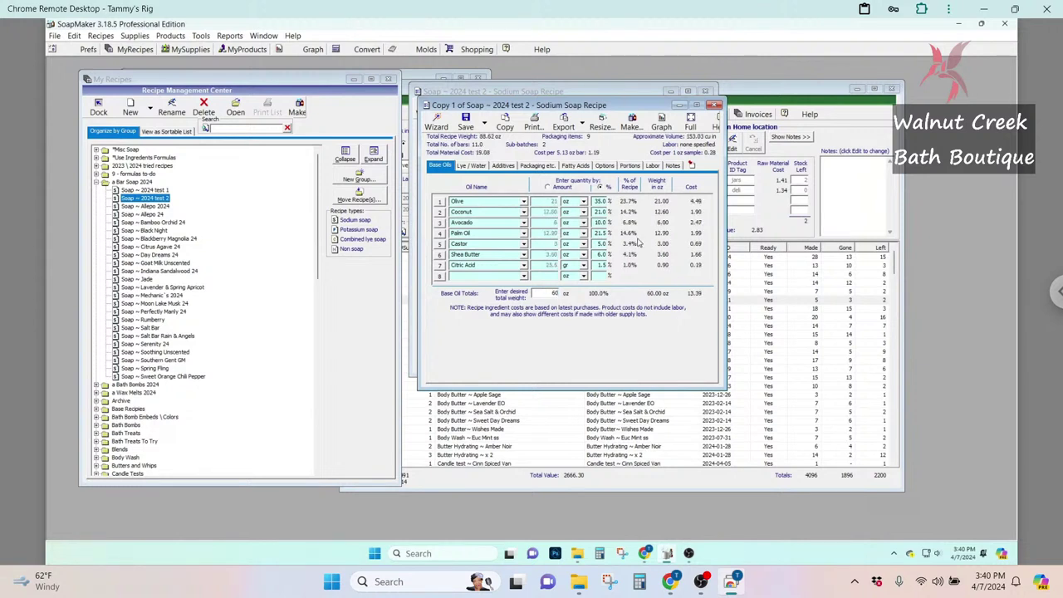
Check the additive amounts in the 60 oz copy, discard it unsaved, and close the original recipe
{"action": "left_click", "coordinate": [502, 166]}
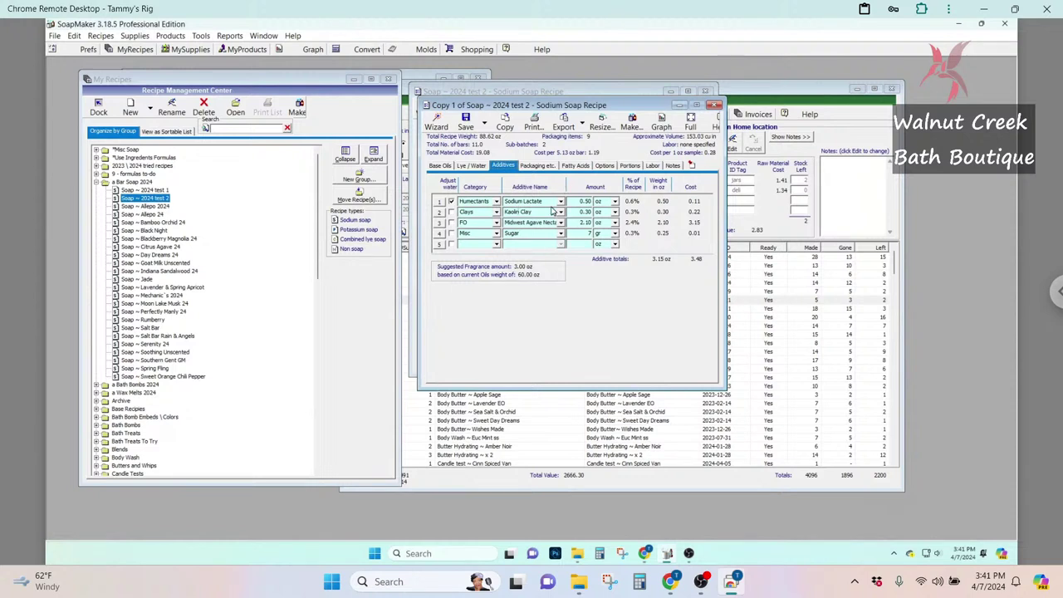
{"action": "left_click", "coordinate": [714, 106]}
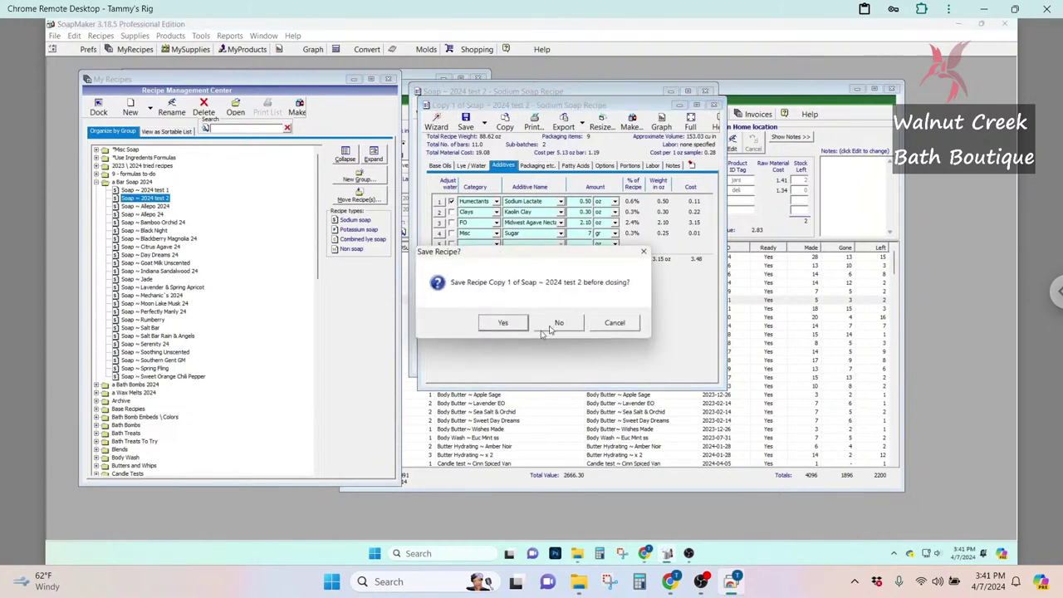
{"action": "left_click", "coordinate": [552, 326]}
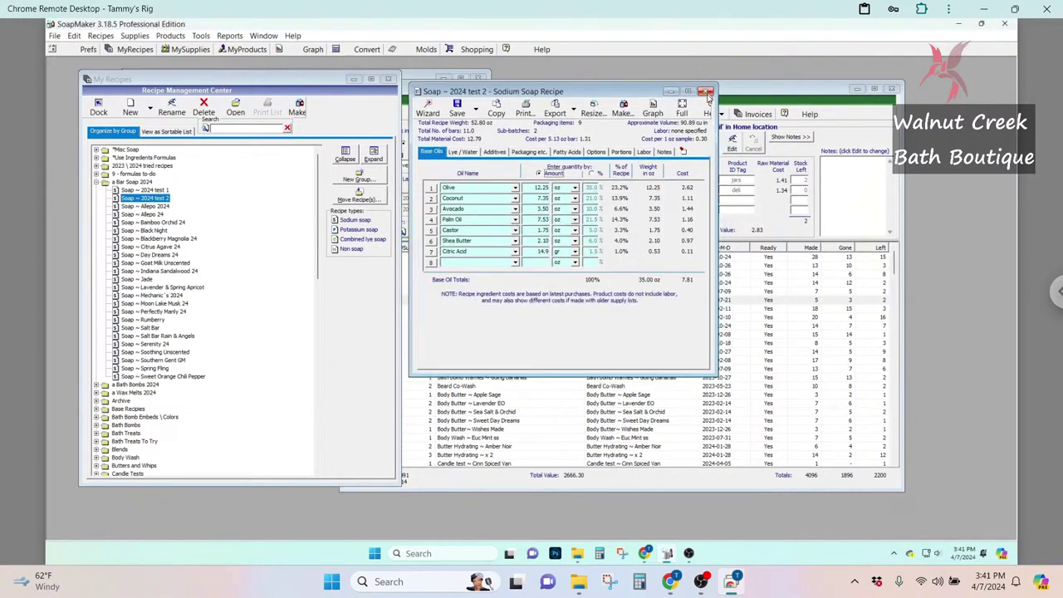
{"action": "left_click", "coordinate": [707, 93]}
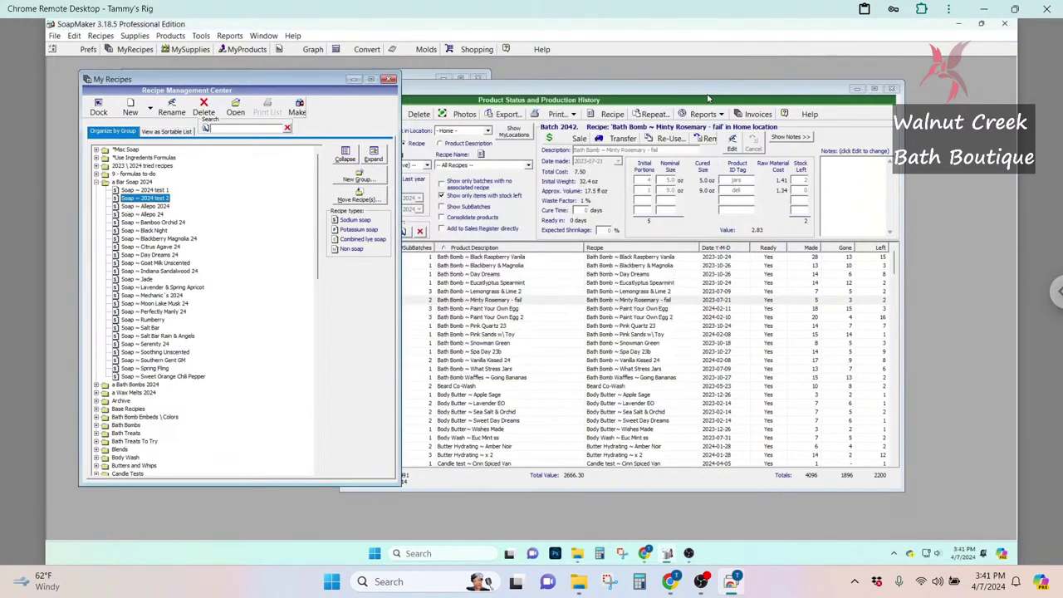
Open the report of all purchases for this year, limited to other expenses and sorted by category
{"action": "left_click", "coordinate": [461, 360]}
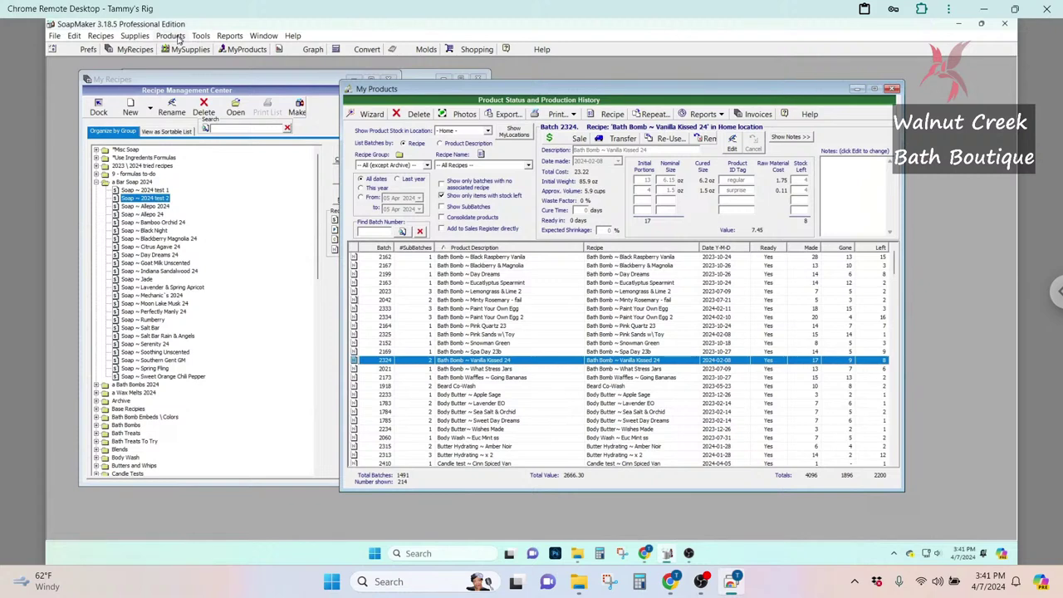
{"action": "left_click", "coordinate": [232, 38]}
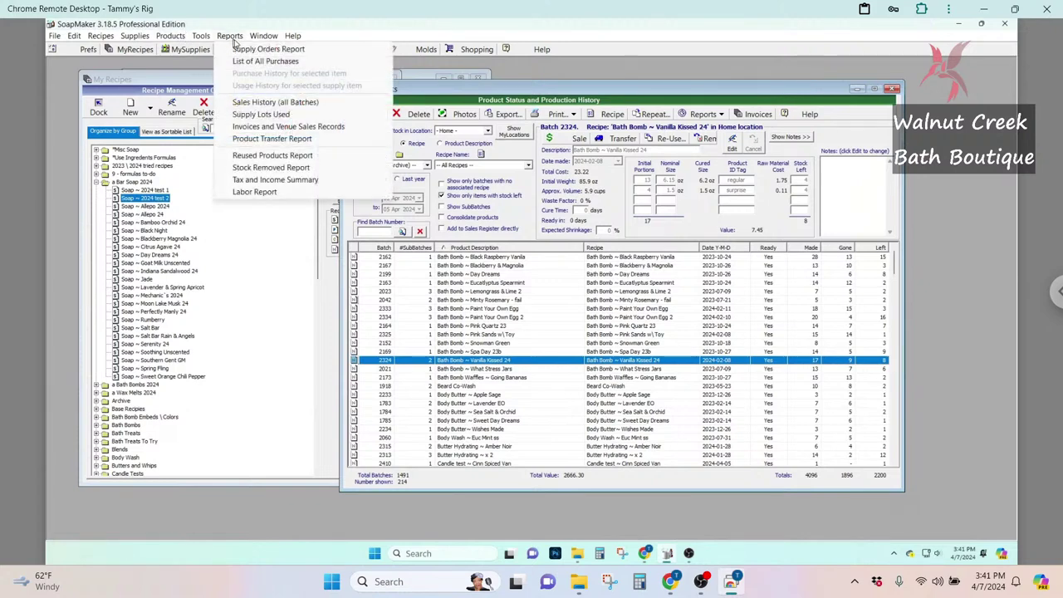
{"action": "left_click", "coordinate": [258, 61]}
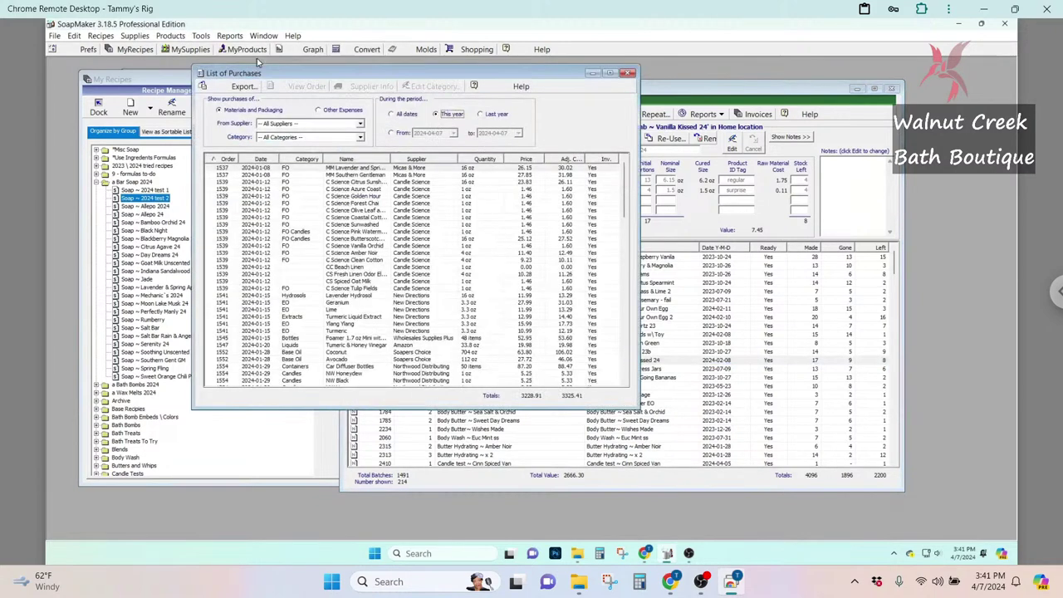
{"action": "left_click", "coordinate": [320, 110]}
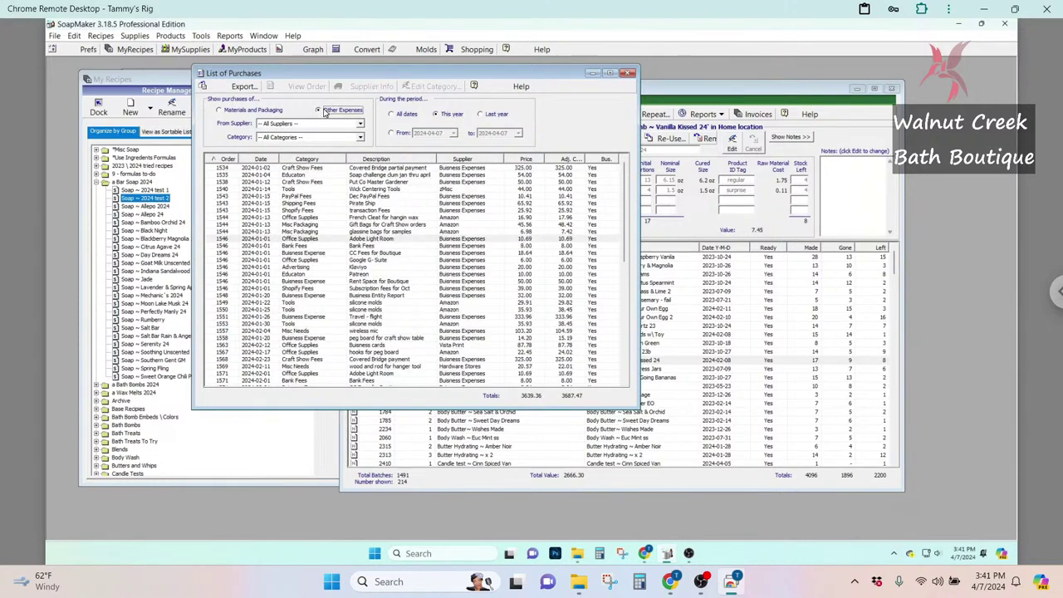
{"action": "left_click", "coordinate": [253, 160]}
{"action": "left_click", "coordinate": [305, 159]}
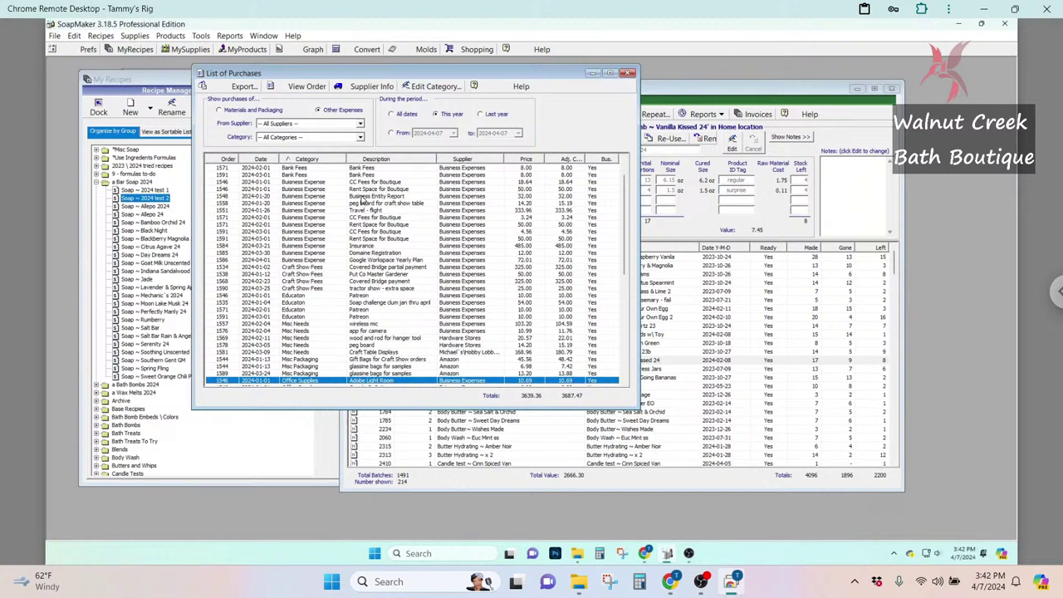
Examine this year's business expense entries by category, from business expenses and craft show fees through education, office supplies and tools
{"action": "left_click", "coordinate": [363, 197]}
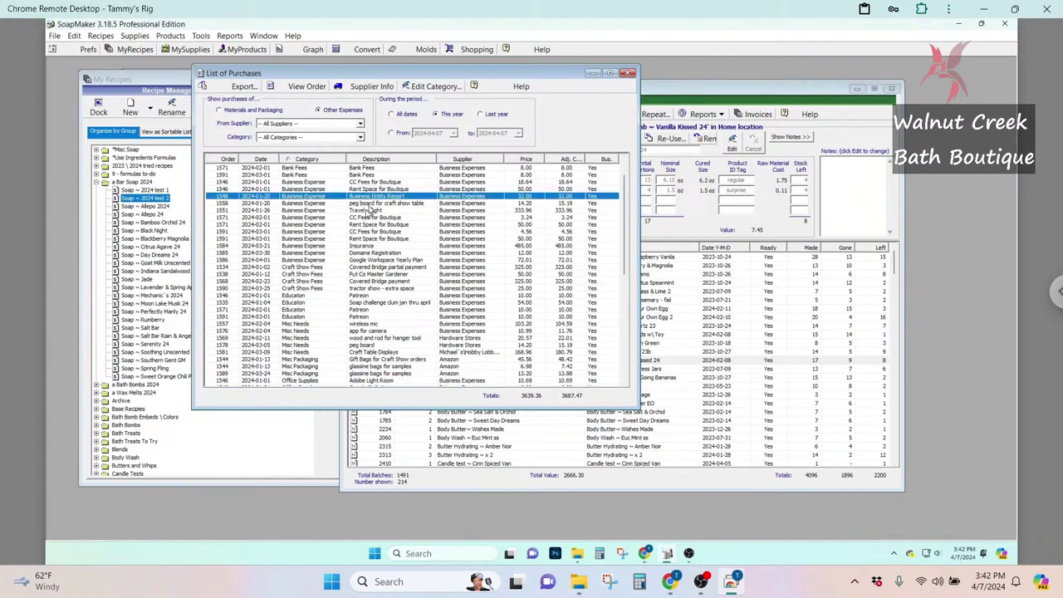
{"action": "left_click", "coordinate": [359, 203]}
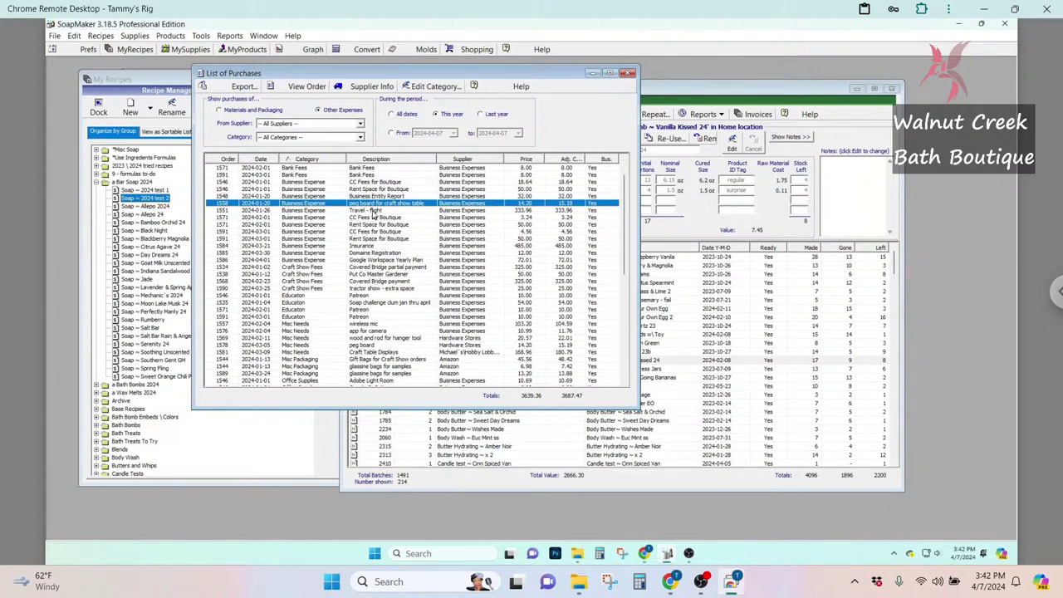
{"action": "left_click", "coordinate": [376, 211]}
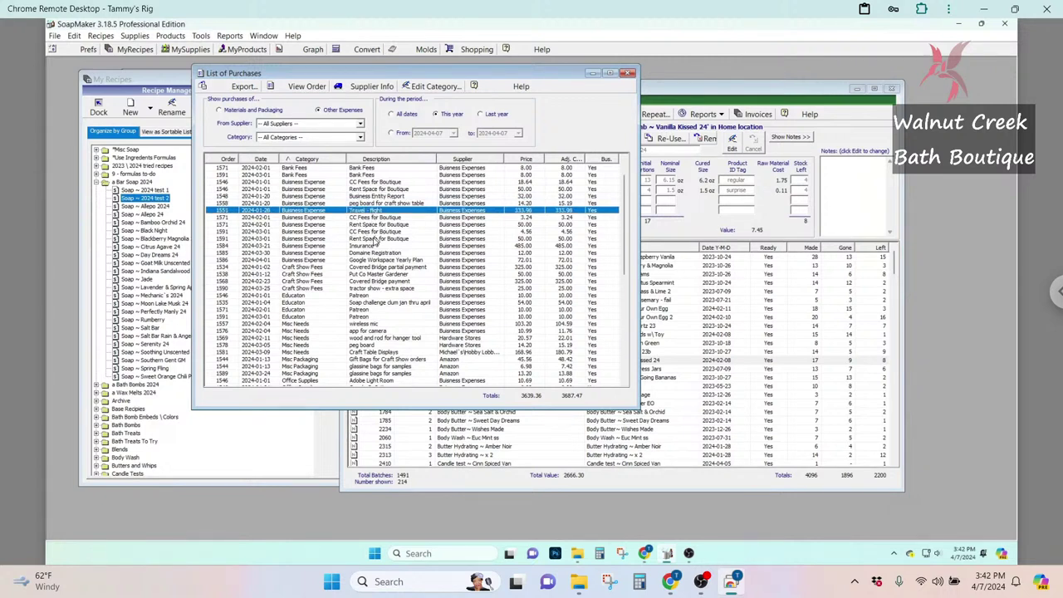
{"action": "left_click", "coordinate": [353, 281]}
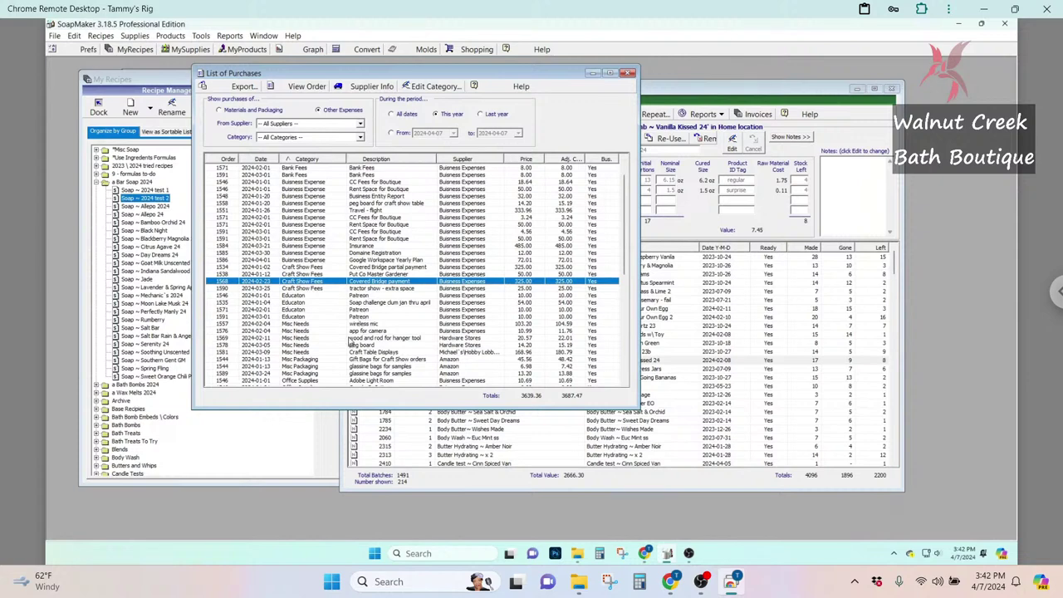
{"action": "left_click", "coordinate": [387, 302]}
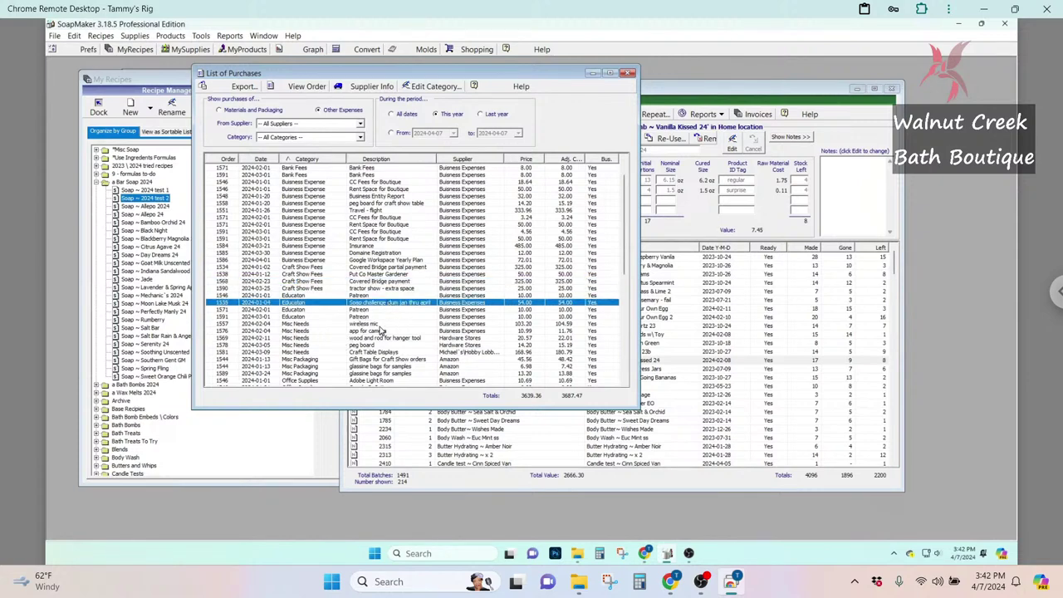
{"action": "scroll", "coordinate": [382, 328], "scroll_direction": "down", "scroll_amount": 4}
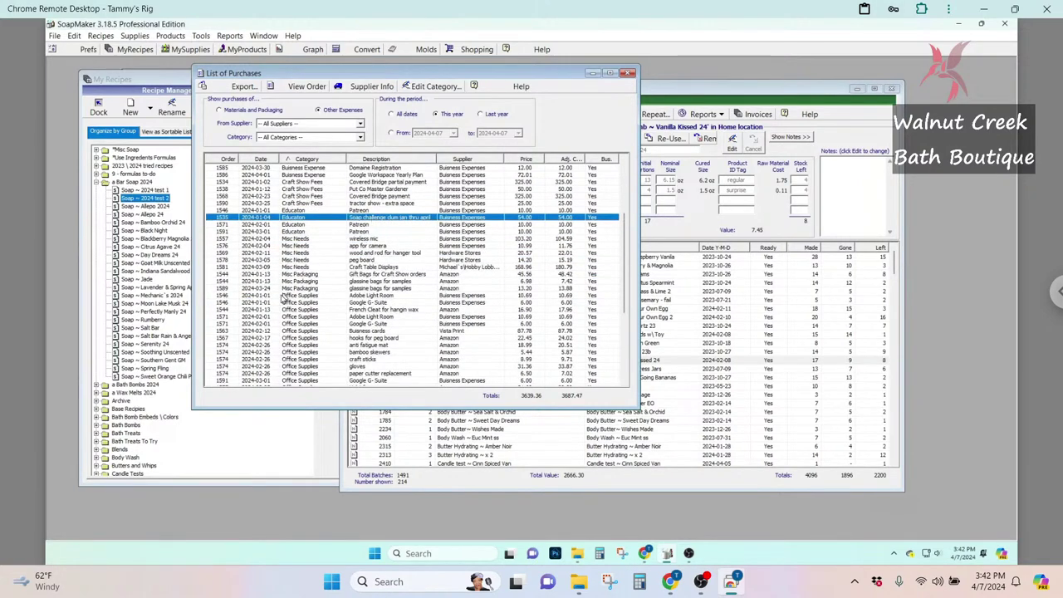
{"action": "scroll", "coordinate": [381, 303], "scroll_direction": "down", "scroll_amount": 3}
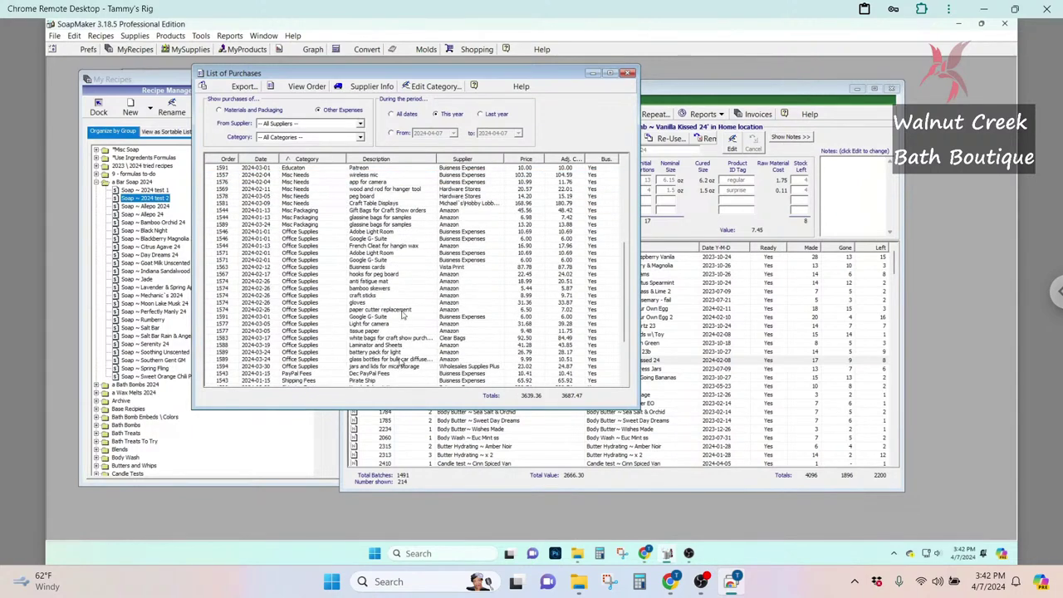
{"action": "scroll", "coordinate": [412, 314], "scroll_direction": "down", "scroll_amount": 4}
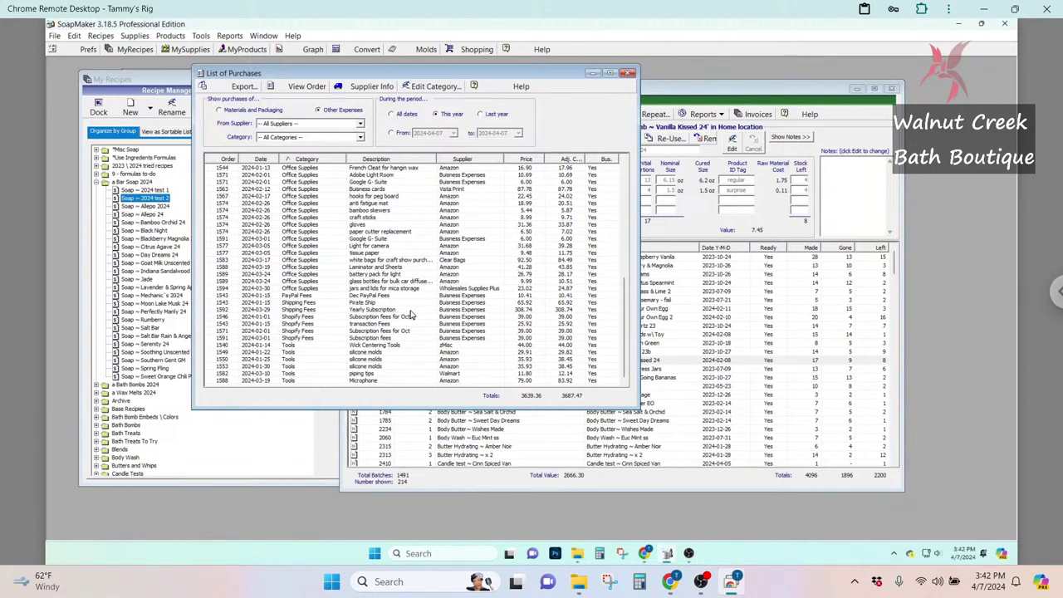
Review the tools expenses, check this year's materials and packaging purchases, and return the list to other expenses
{"action": "left_click", "coordinate": [359, 380]}
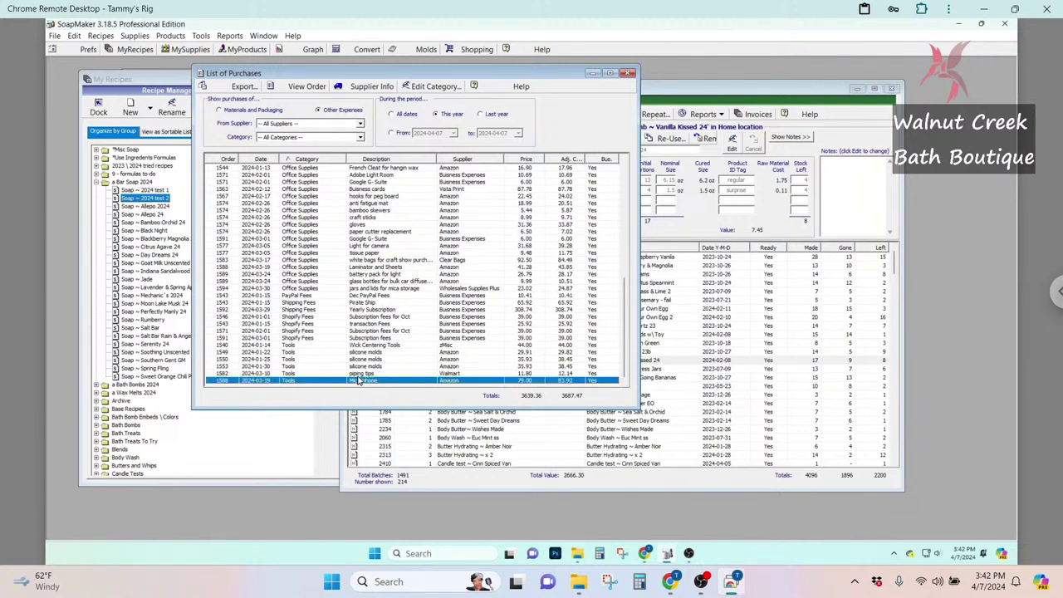
{"action": "left_click", "coordinate": [361, 359]}
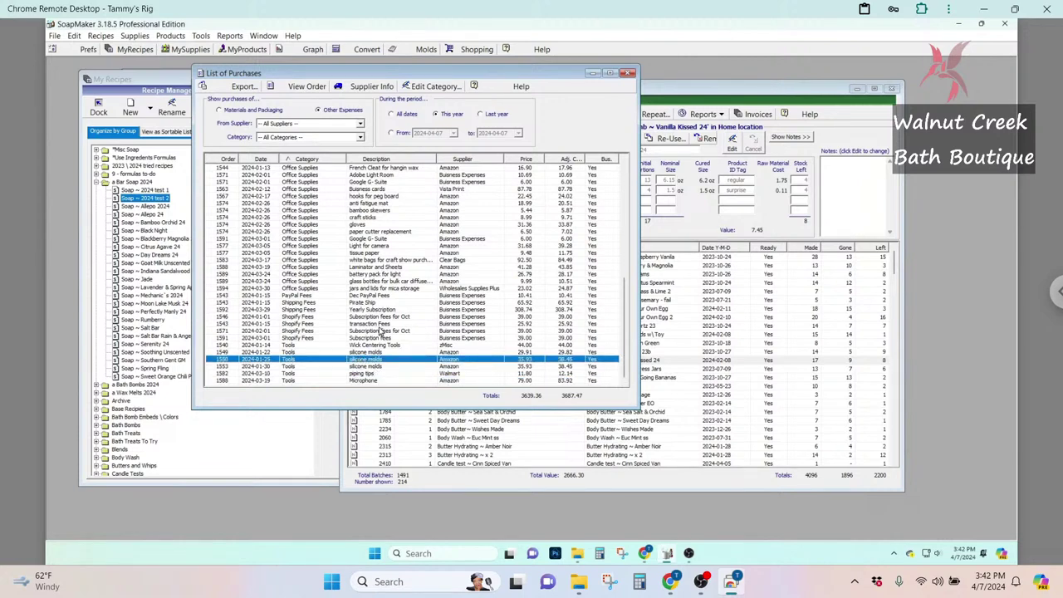
{"action": "scroll", "coordinate": [382, 274], "scroll_direction": "up", "scroll_amount": 5}
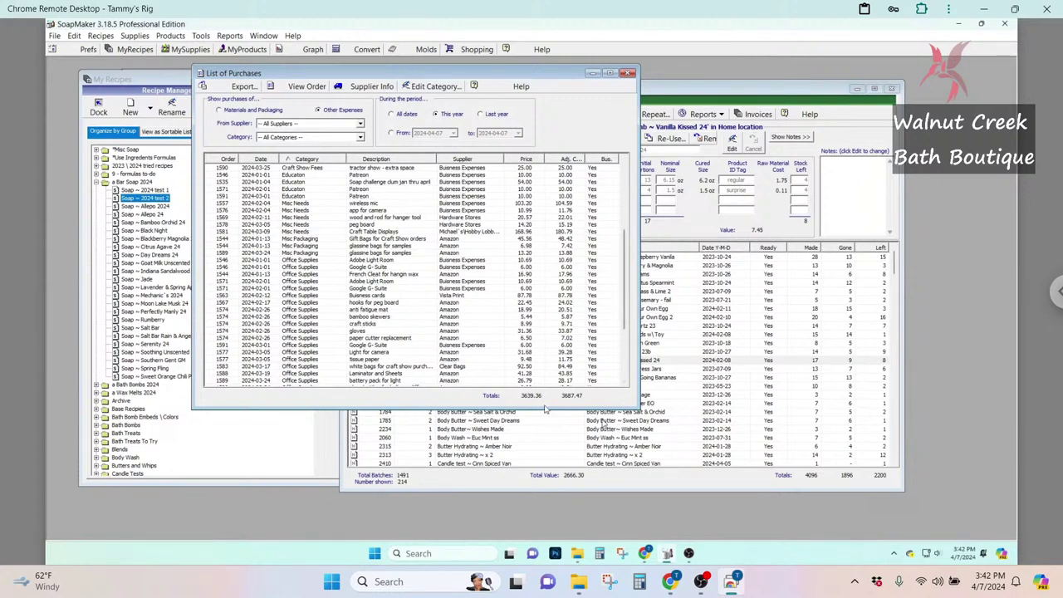
{"action": "left_click", "coordinate": [231, 113]}
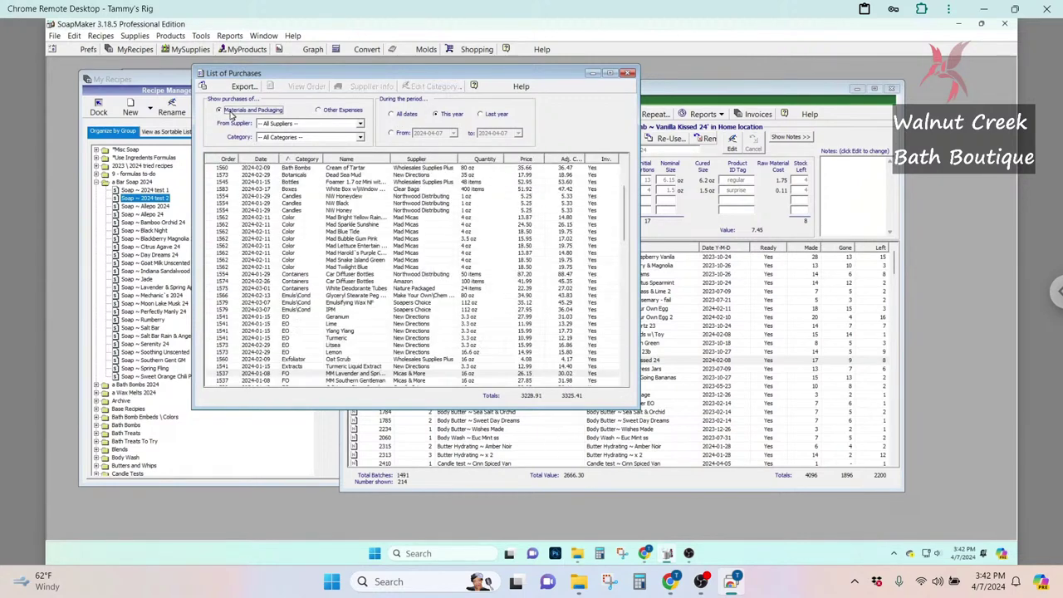
{"action": "left_click", "coordinate": [330, 111]}
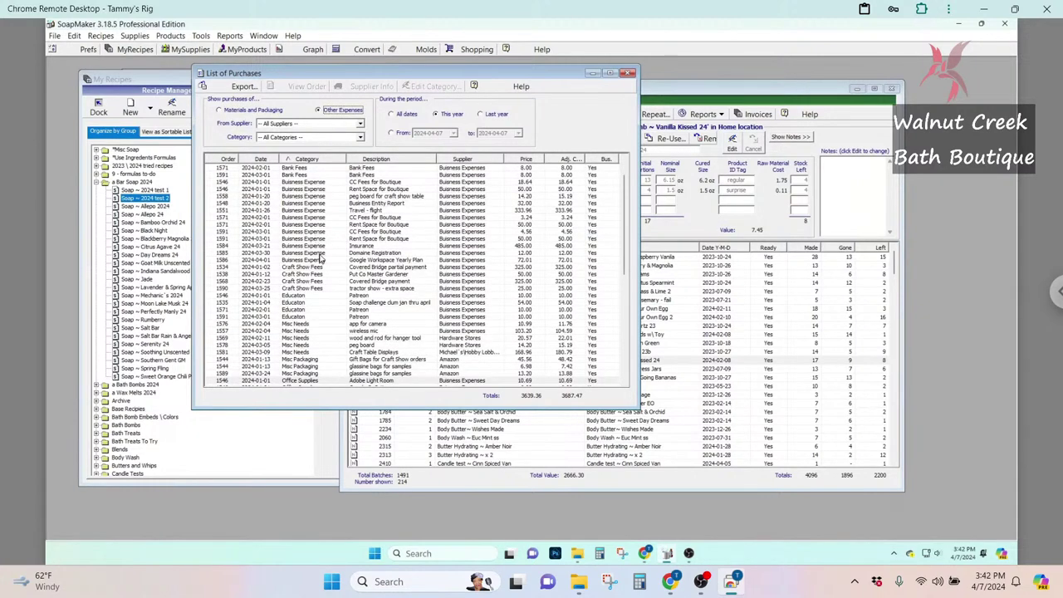
Open the supply order behind the 2024-02-01 Rent Space for Boutique expense
{"action": "left_click", "coordinate": [366, 232]}
{"action": "left_click", "coordinate": [367, 224]}
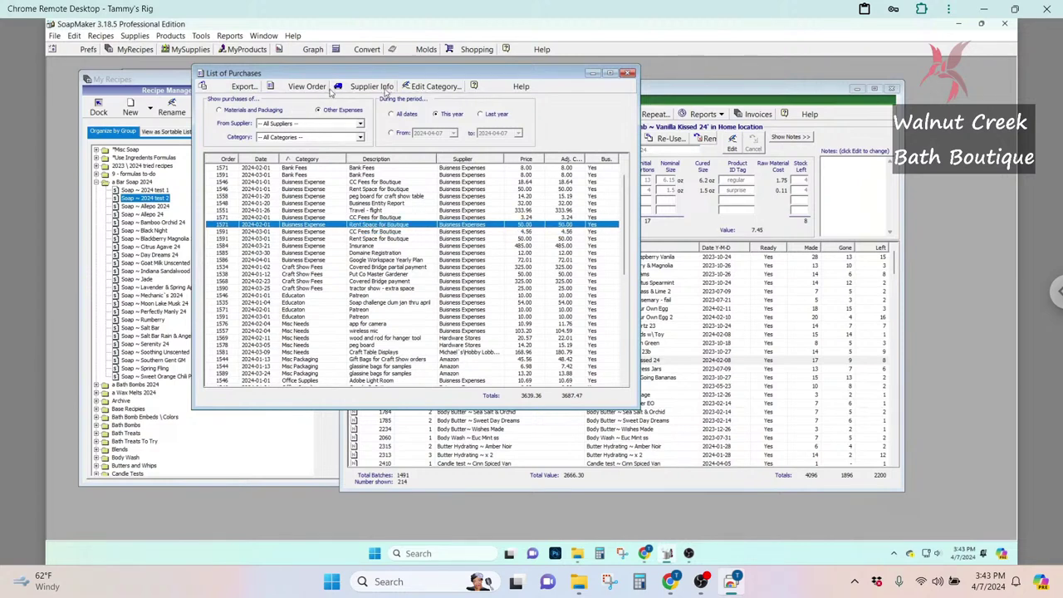
{"action": "left_click", "coordinate": [304, 85]}
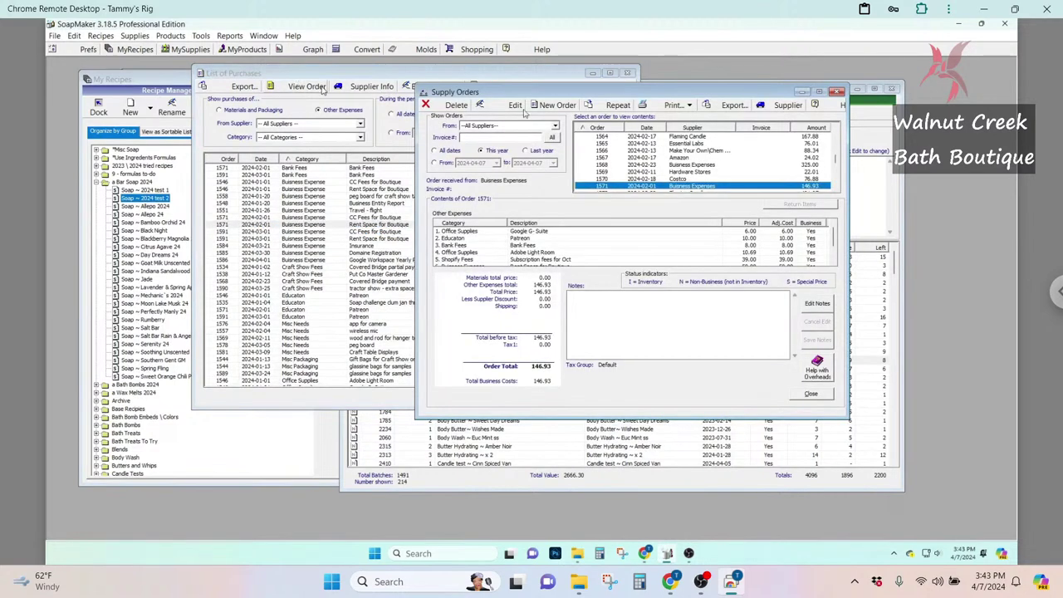
Repeat the business expenses order as a new purchase, select its Shopify subscription item, discard it, and close the order and purchase lists
{"action": "left_click", "coordinate": [609, 106]}
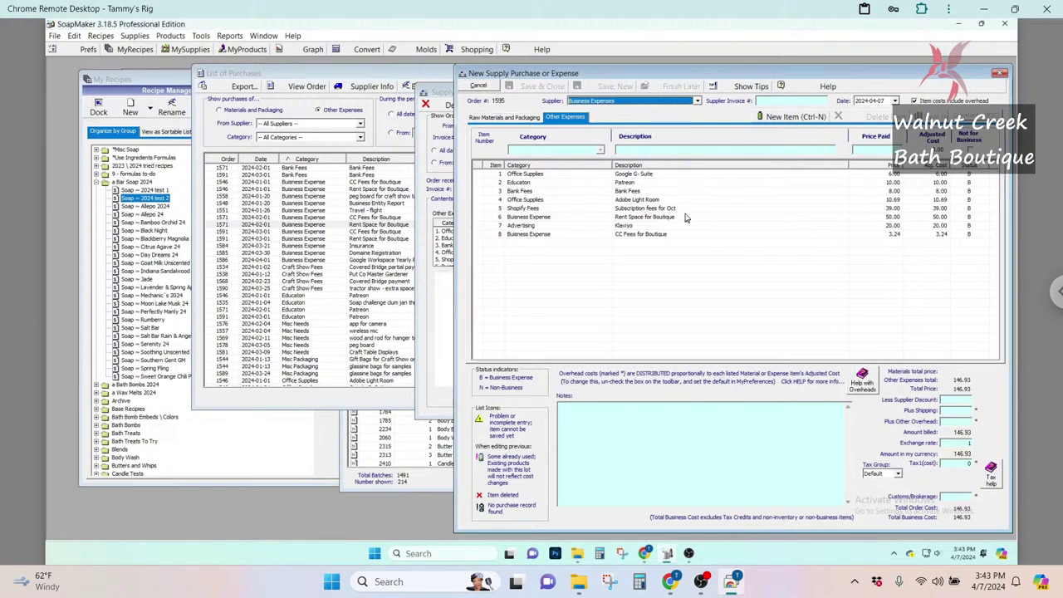
{"action": "left_click_drag", "start_coordinate": [831, 77], "coordinate": [730, 76]}
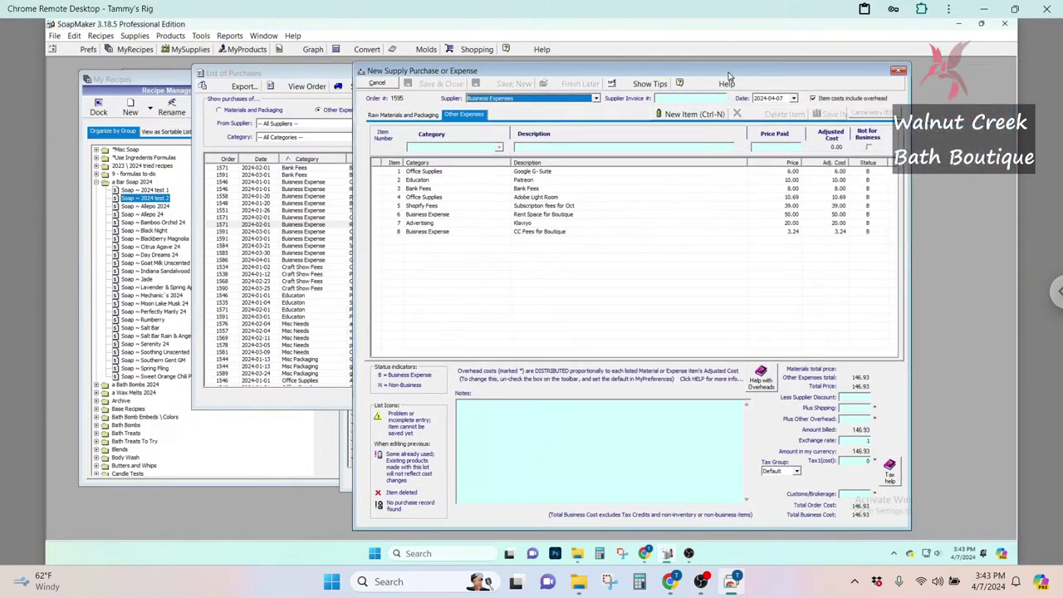
{"action": "left_click", "coordinate": [542, 206]}
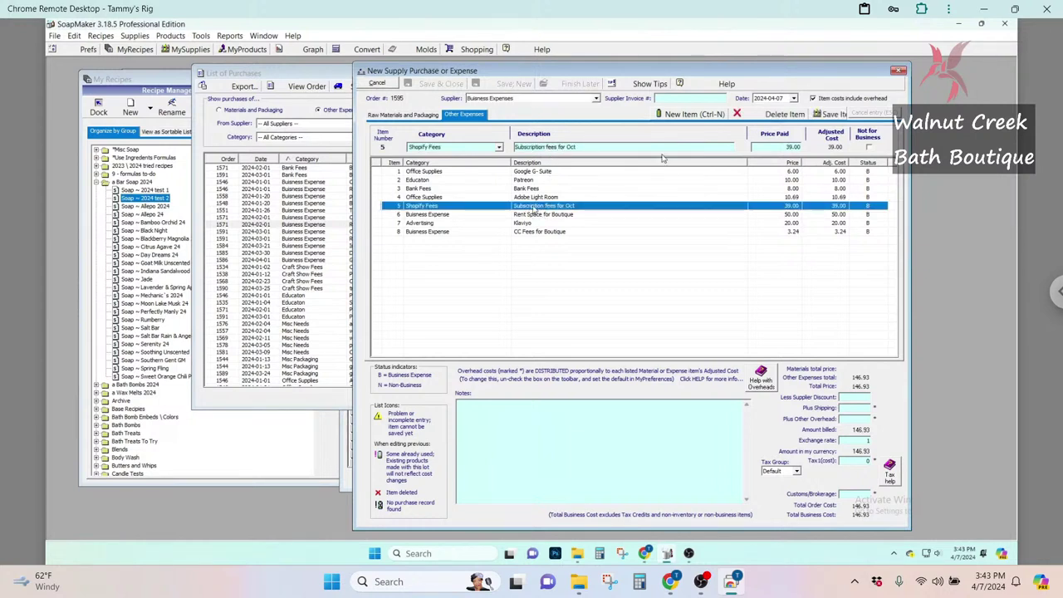
{"action": "left_click", "coordinate": [898, 70]}
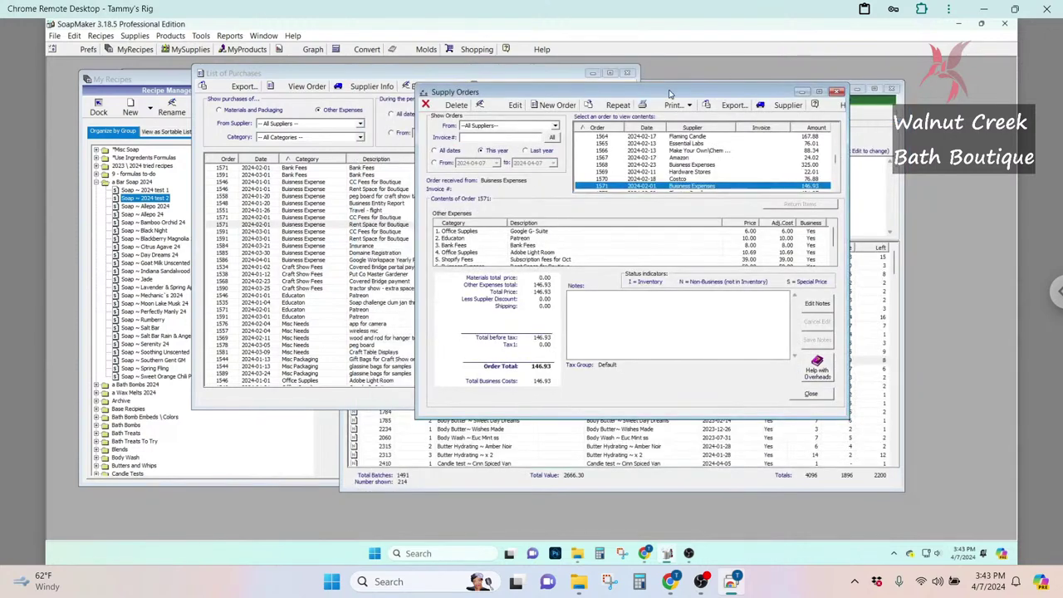
{"action": "left_click", "coordinate": [838, 92]}
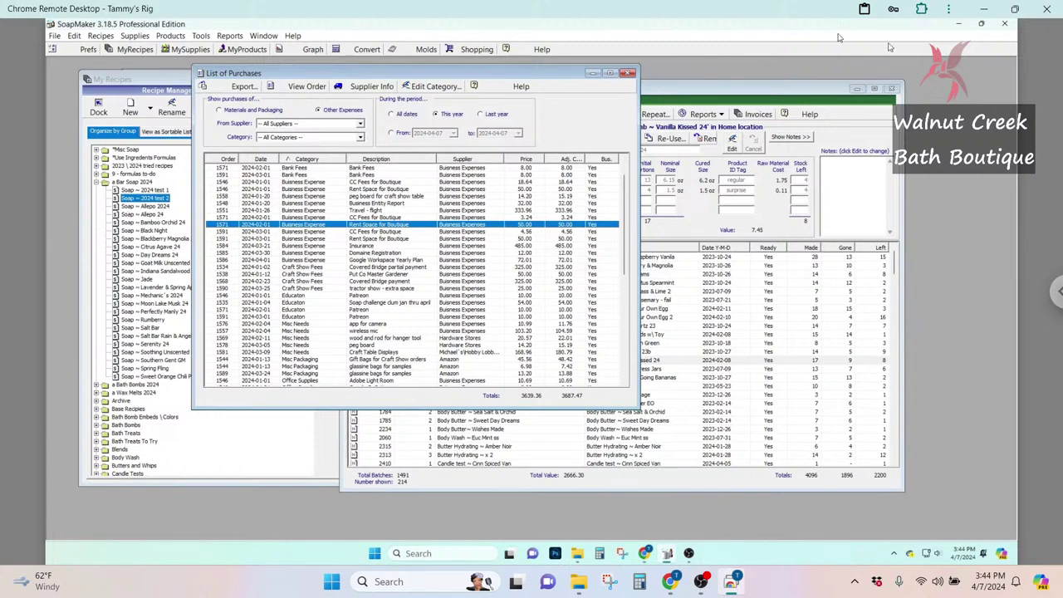
{"action": "left_click", "coordinate": [629, 73]}
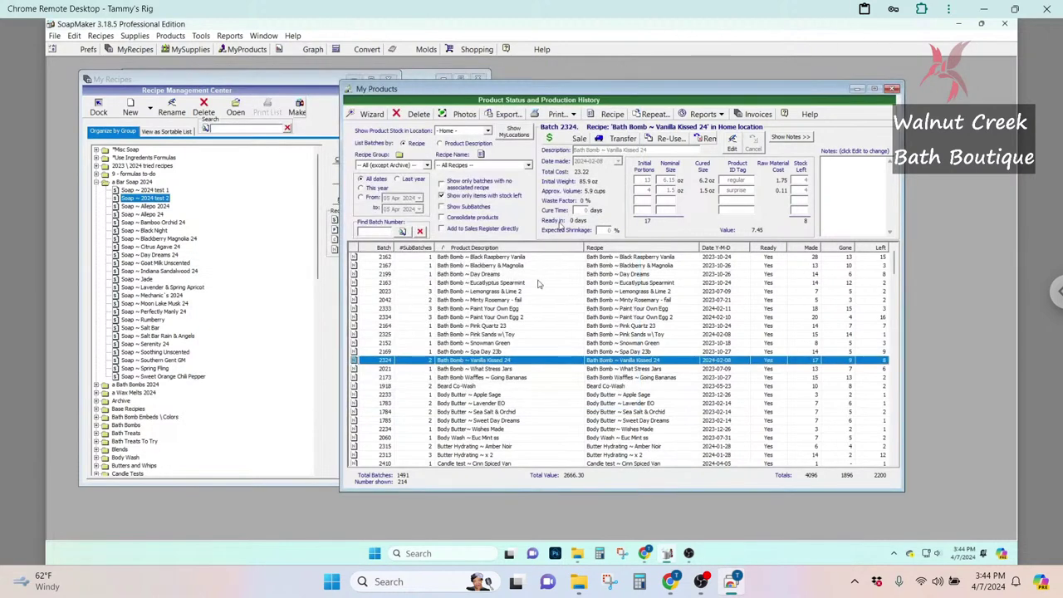
Add one portion of Body Butter ~ Apple Sage to a new sales register and discard it unsaved
{"action": "left_click", "coordinate": [484, 396]}
{"action": "double_click", "coordinate": [484, 398]}
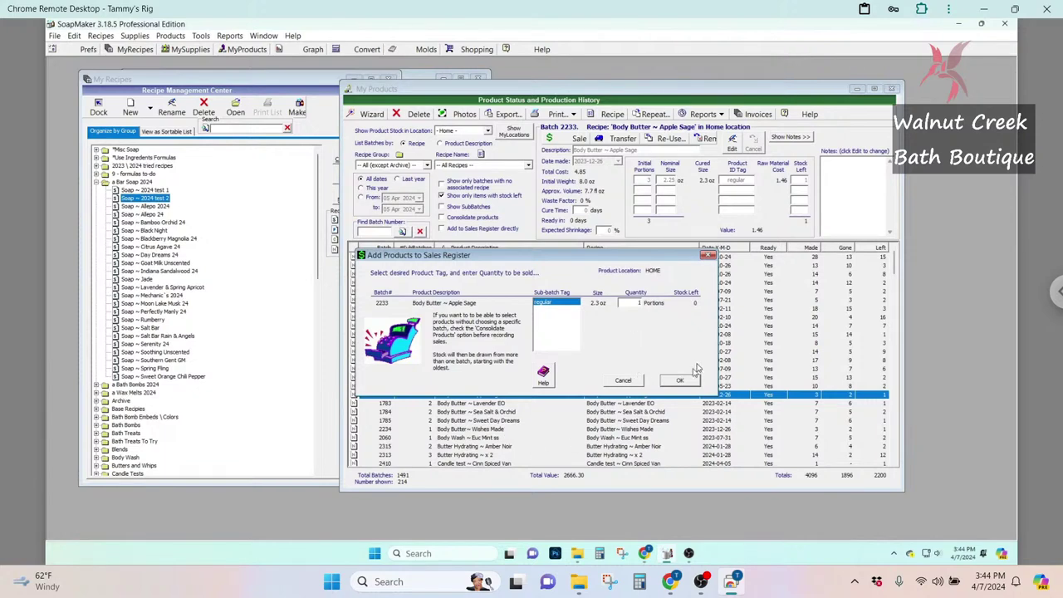
{"action": "left_click", "coordinate": [680, 381]}
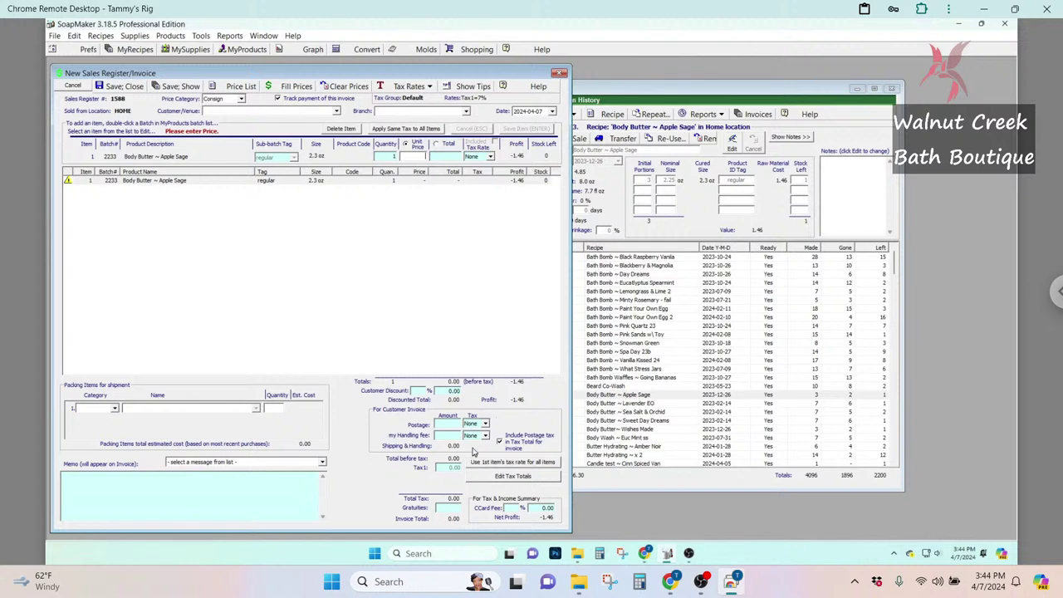
{"action": "left_click", "coordinate": [561, 73]}
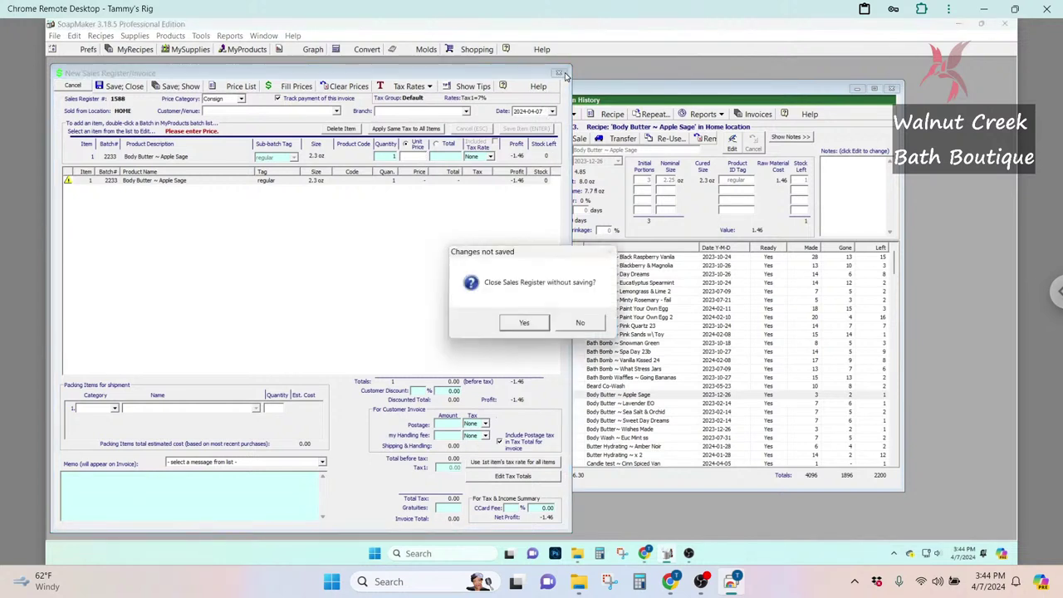
{"action": "left_click", "coordinate": [529, 323]}
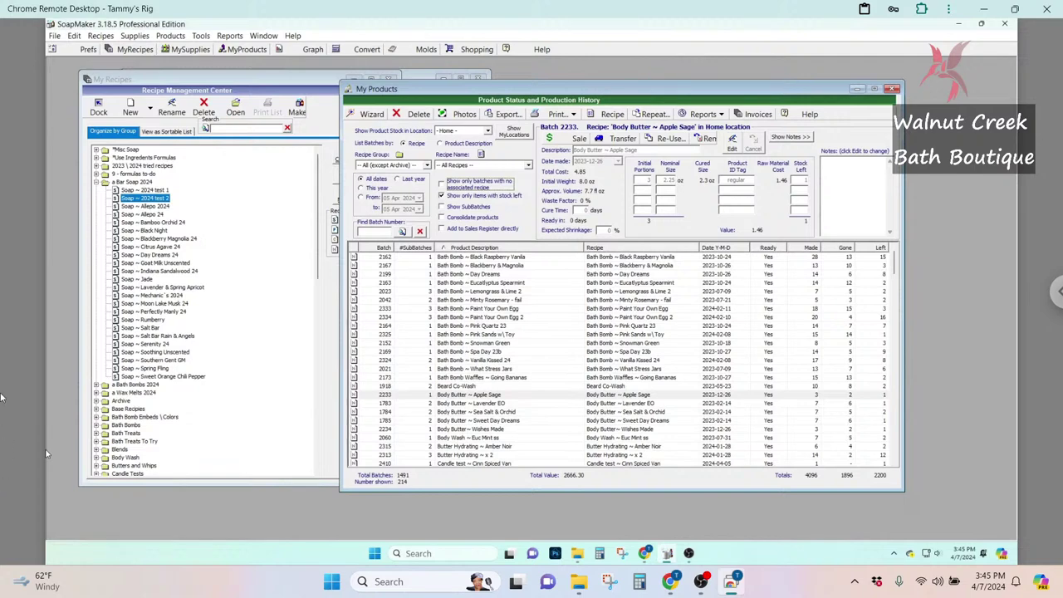
Start a new sale with 10 portions of Bath Bomb ~ Black Raspberry Vanilla at a unit price of 5.00, taxed at Tax1
{"action": "double_click", "coordinate": [521, 260]}
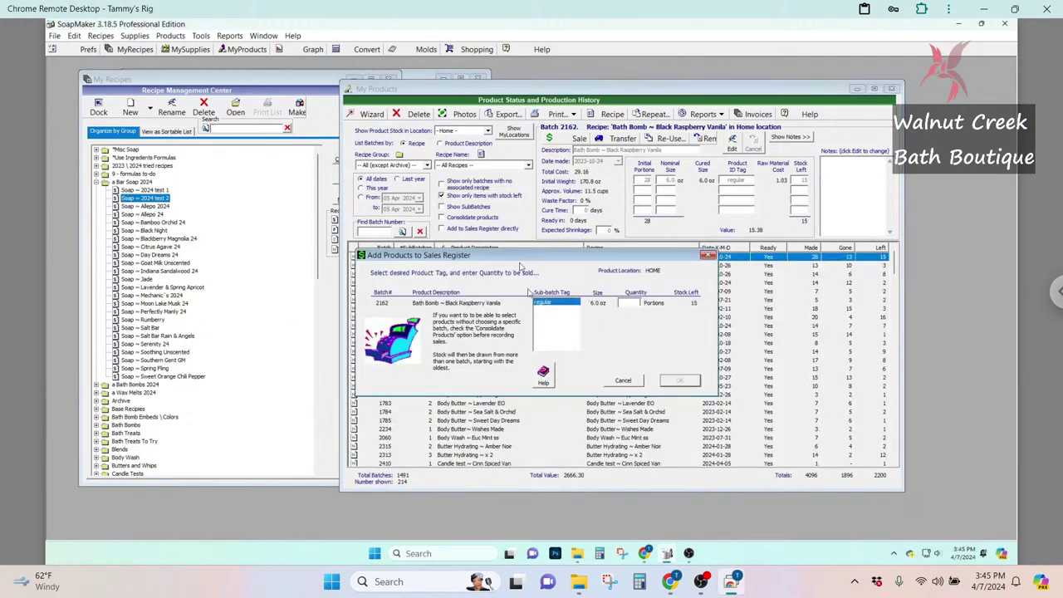
{"action": "type", "text": "10"}
{"action": "key", "text": "Return"}
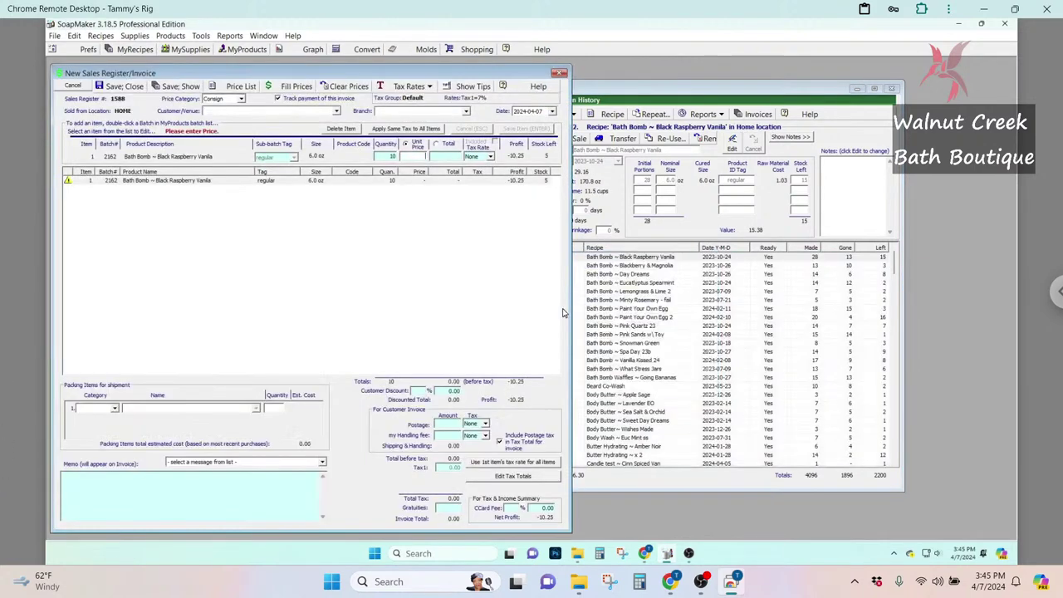
{"action": "type", "text": "5"}
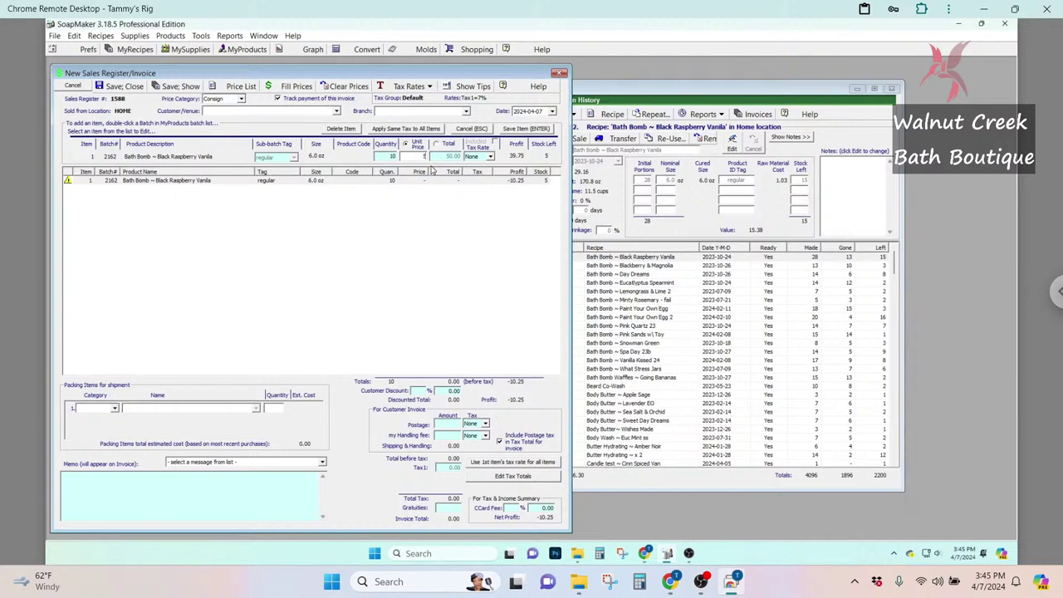
{"action": "left_click", "coordinate": [471, 157]}
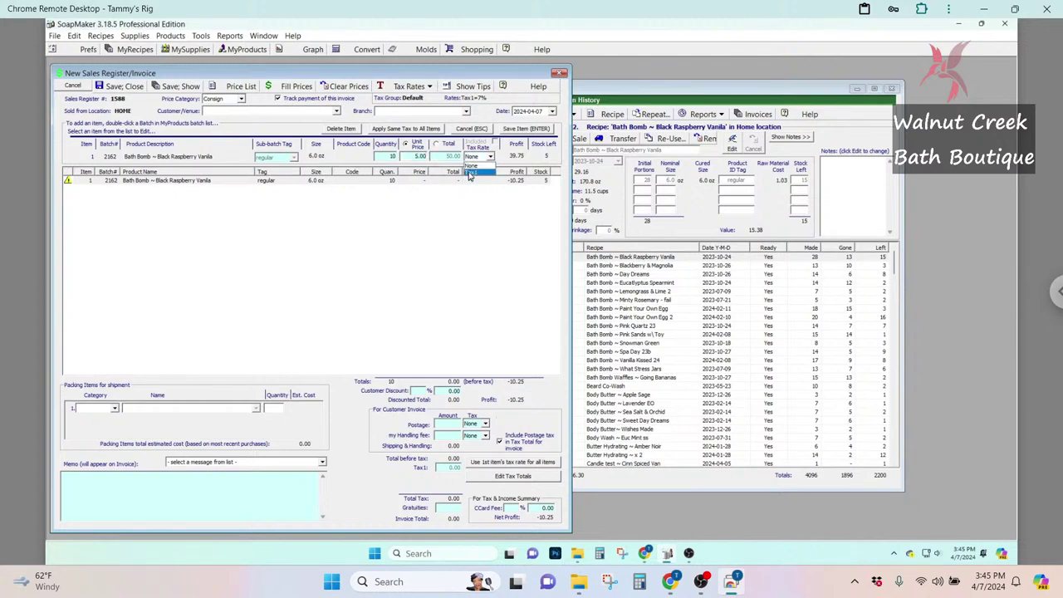
{"action": "left_click", "coordinate": [470, 172]}
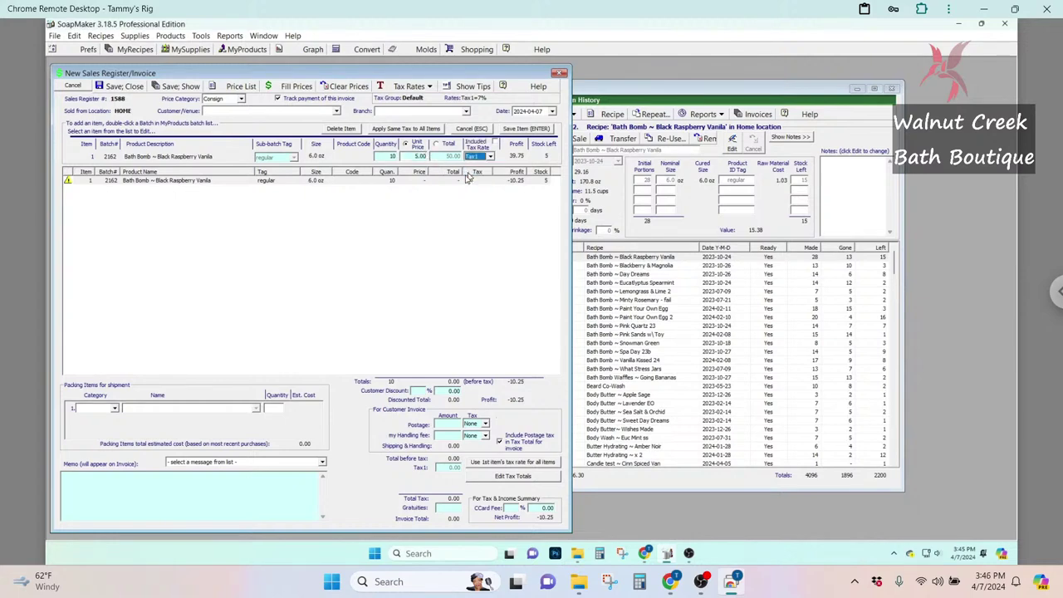
Add 5 Bath Bomb ~ Spa Day 23b and 1 Body Butter ~ Wishes Made to the sale, with tax included in the body butter's price
{"action": "double_click", "coordinate": [669, 353]}
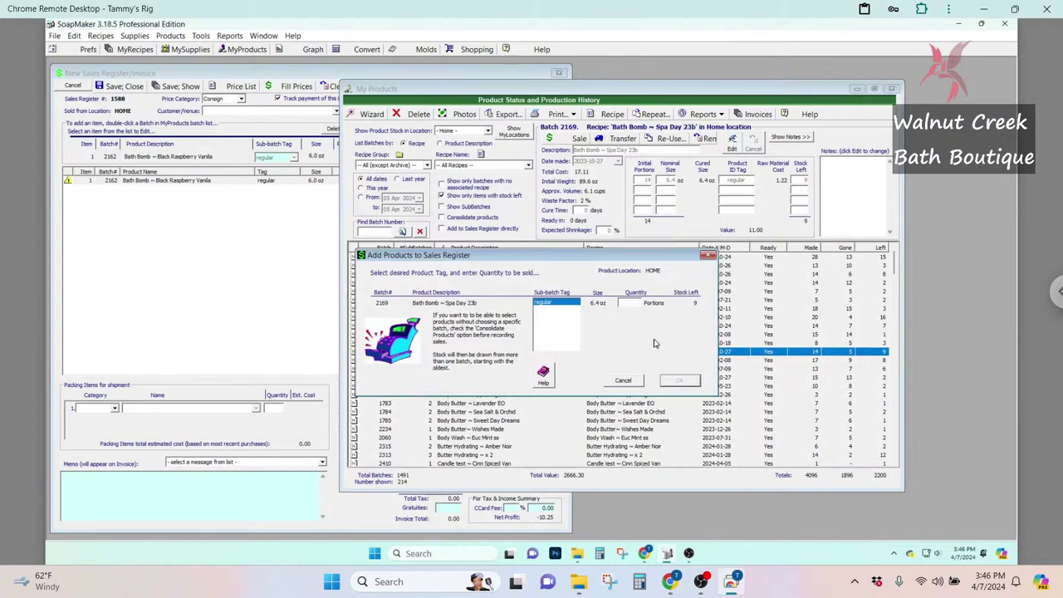
{"action": "type", "text": "5"}
{"action": "key", "text": "Return"}
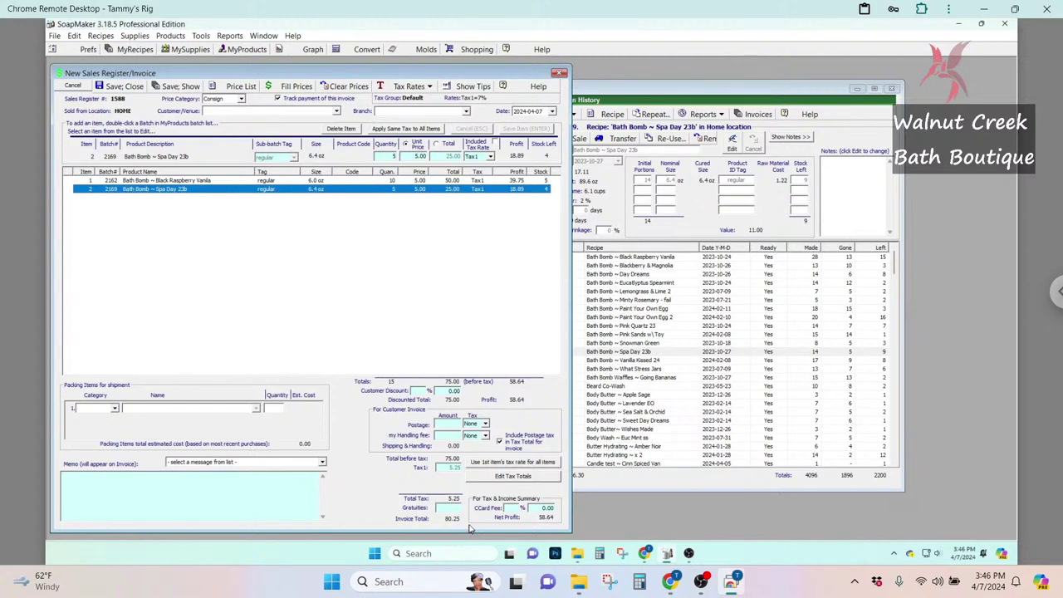
{"action": "double_click", "coordinate": [667, 430]}
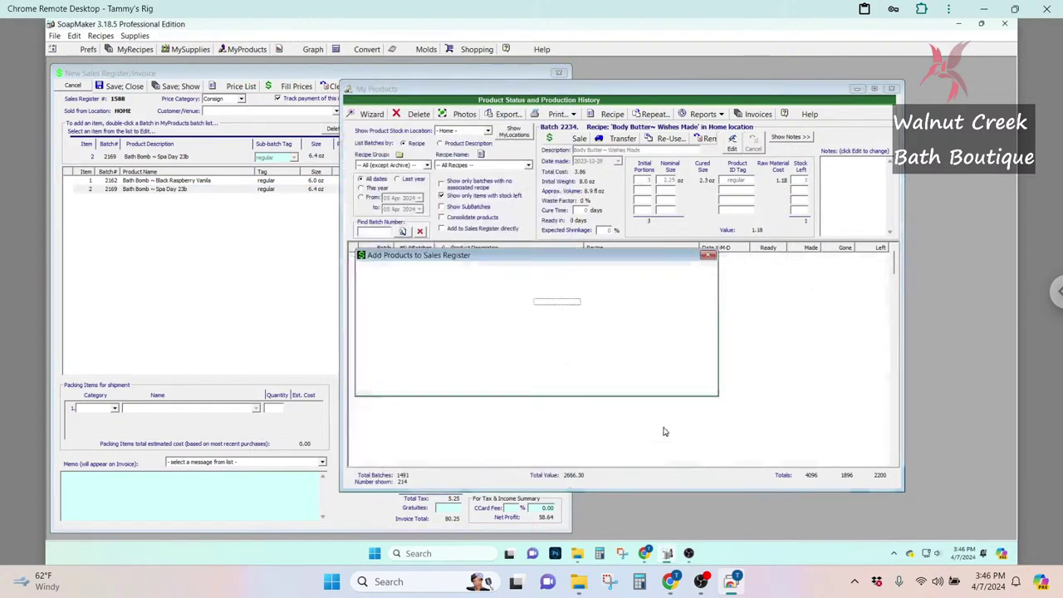
{"action": "key", "text": "Return"}
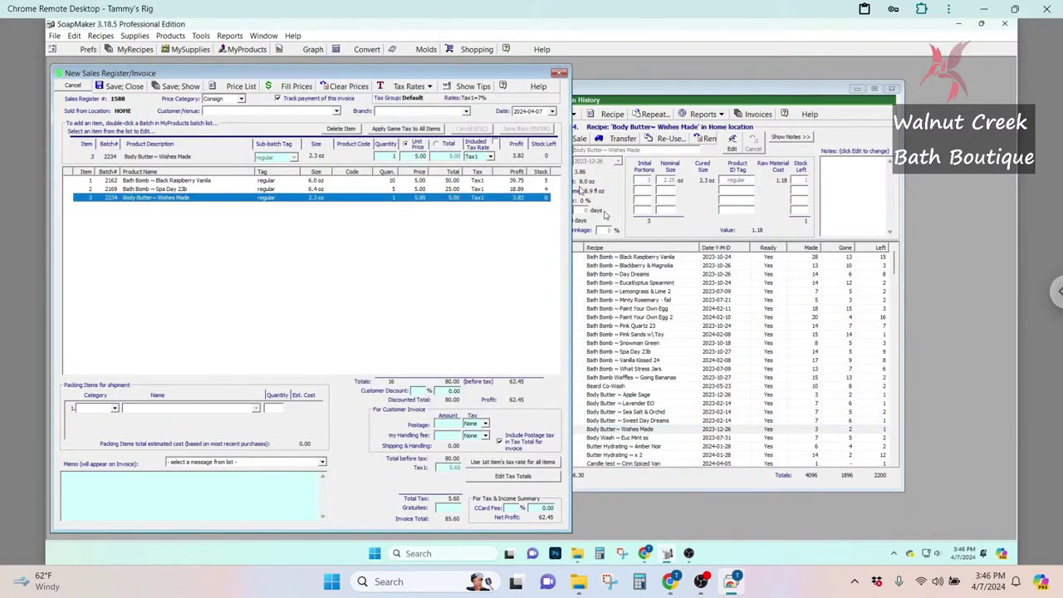
{"action": "left_click", "coordinate": [495, 143]}
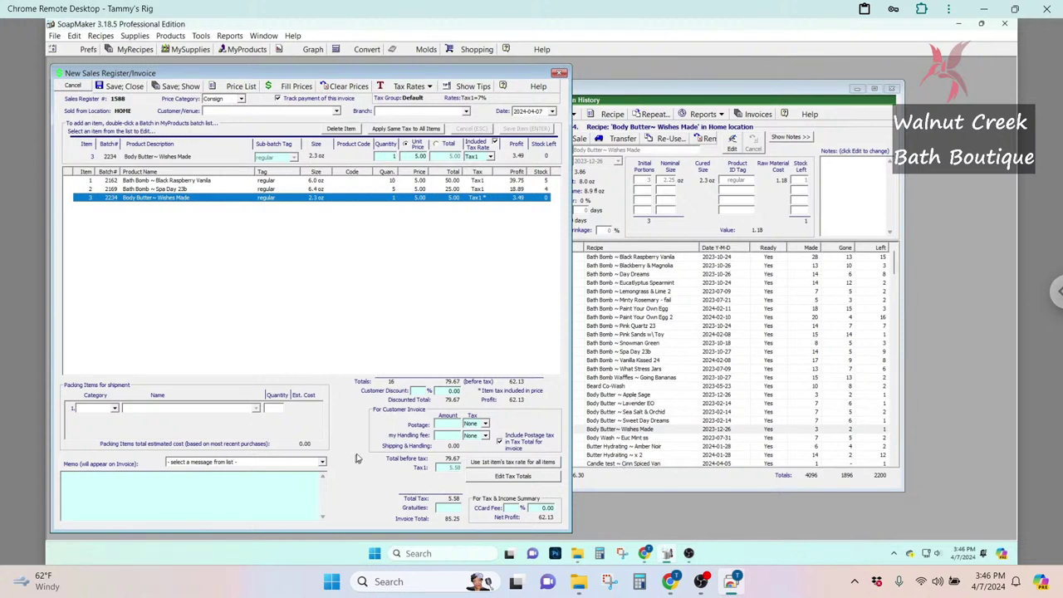
Assign the sale to the venue Car Show - Put Co and switch its price category to Retail
{"action": "left_click", "coordinate": [337, 115]}
{"action": "left_click", "coordinate": [338, 114]}
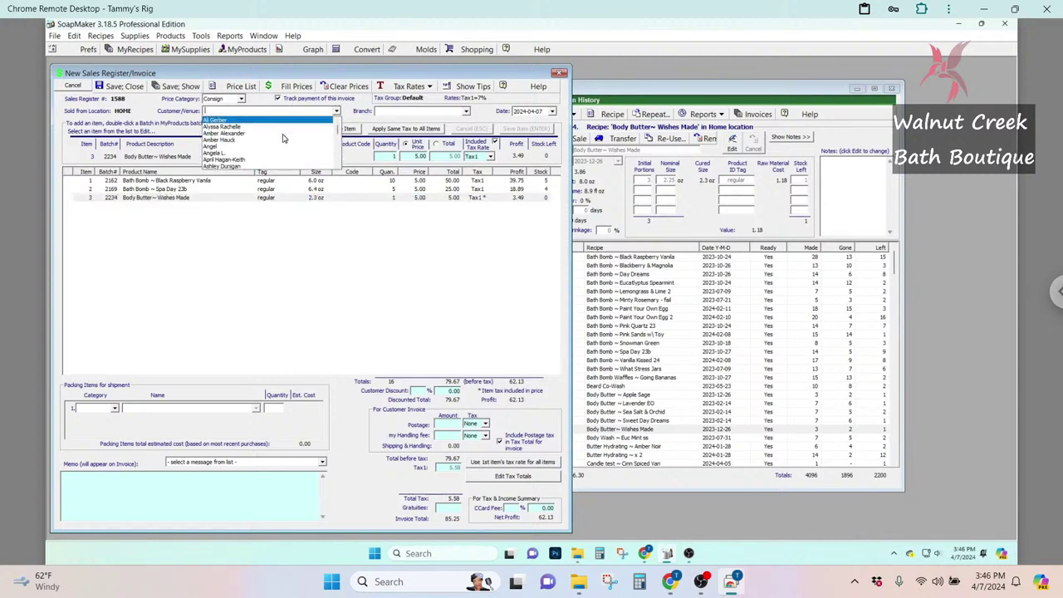
{"action": "scroll", "coordinate": [266, 133], "scroll_direction": "down", "scroll_amount": 3}
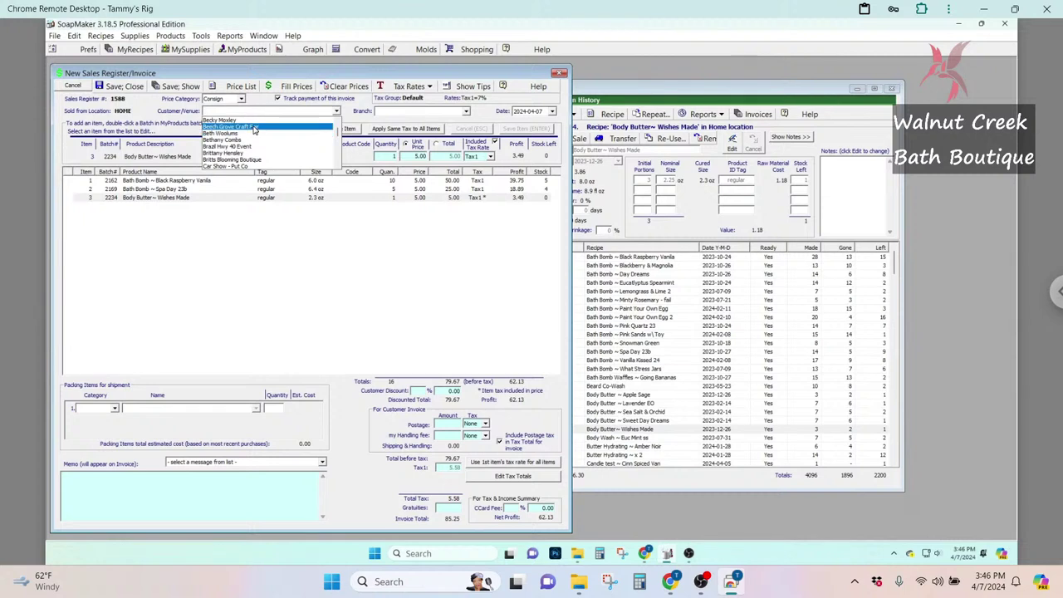
{"action": "left_click", "coordinate": [253, 169]}
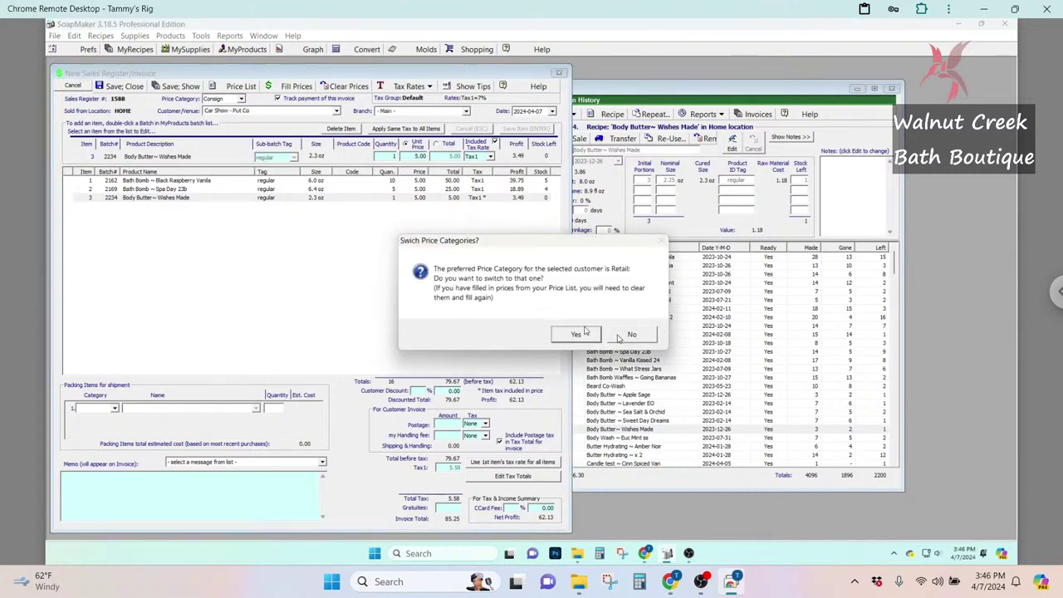
{"action": "left_click", "coordinate": [577, 334]}
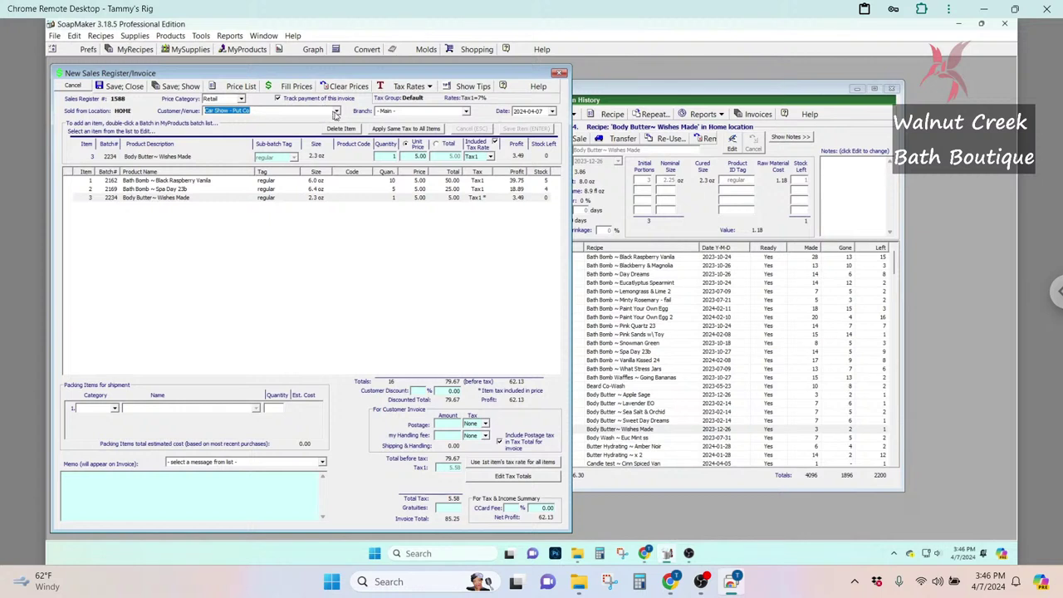
Look through the customers and venues available for the open sale, and close the sales register without saving
{"action": "left_click", "coordinate": [337, 111]}
{"action": "scroll", "coordinate": [310, 130], "scroll_direction": "down", "scroll_amount": 3}
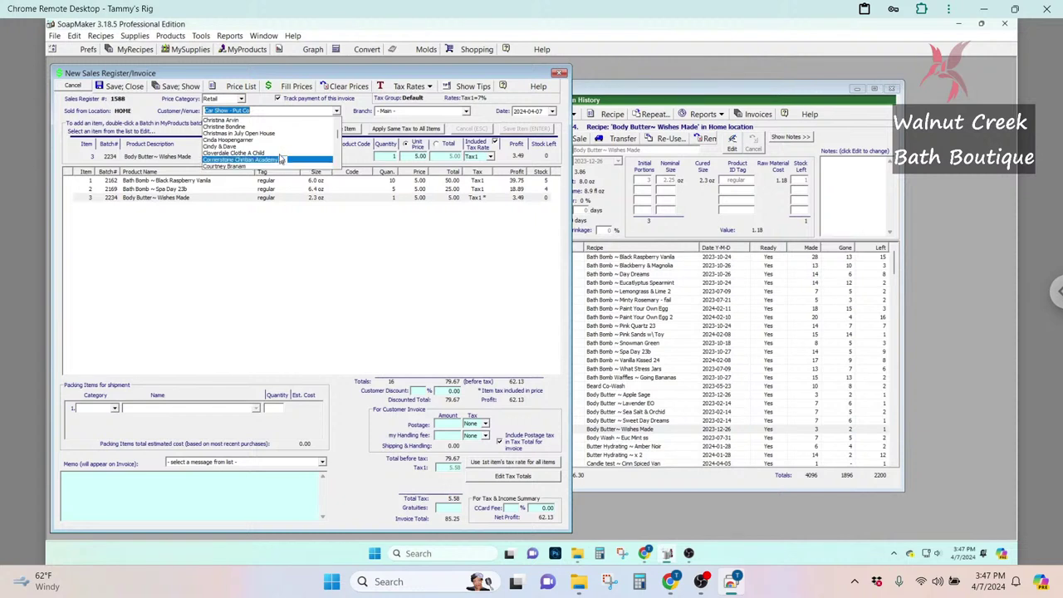
{"action": "scroll", "coordinate": [297, 150], "scroll_direction": "down", "scroll_amount": 5}
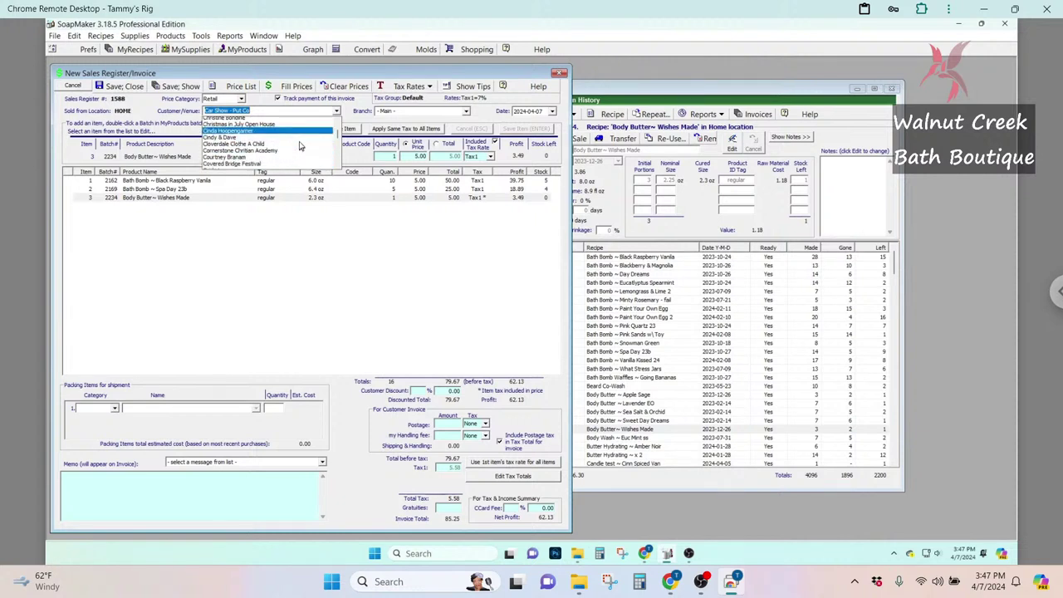
{"action": "scroll", "coordinate": [300, 146], "scroll_direction": "down", "scroll_amount": 3}
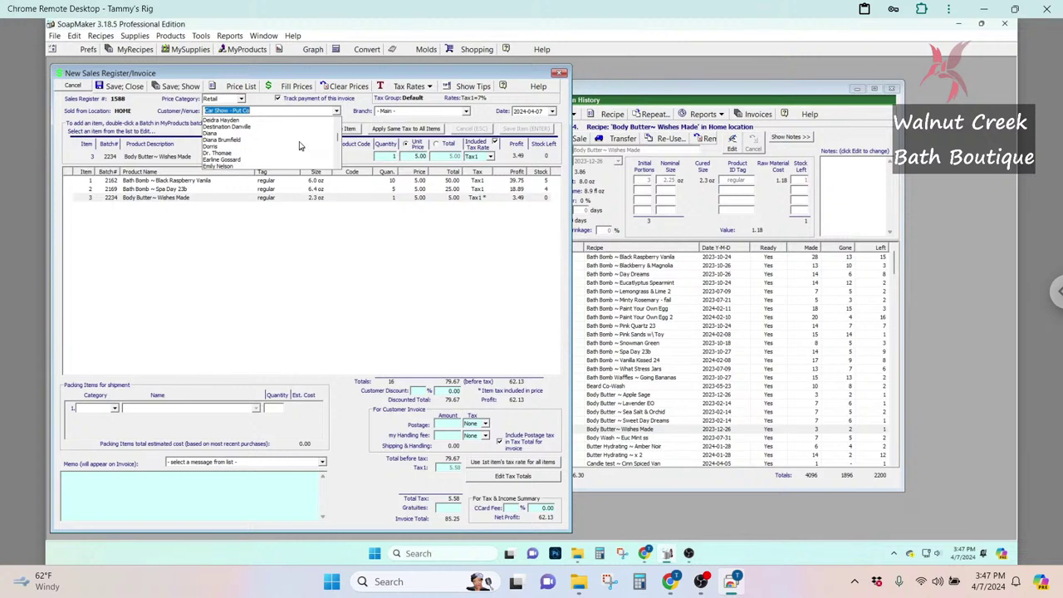
{"action": "scroll", "coordinate": [297, 148], "scroll_direction": "down", "scroll_amount": 4}
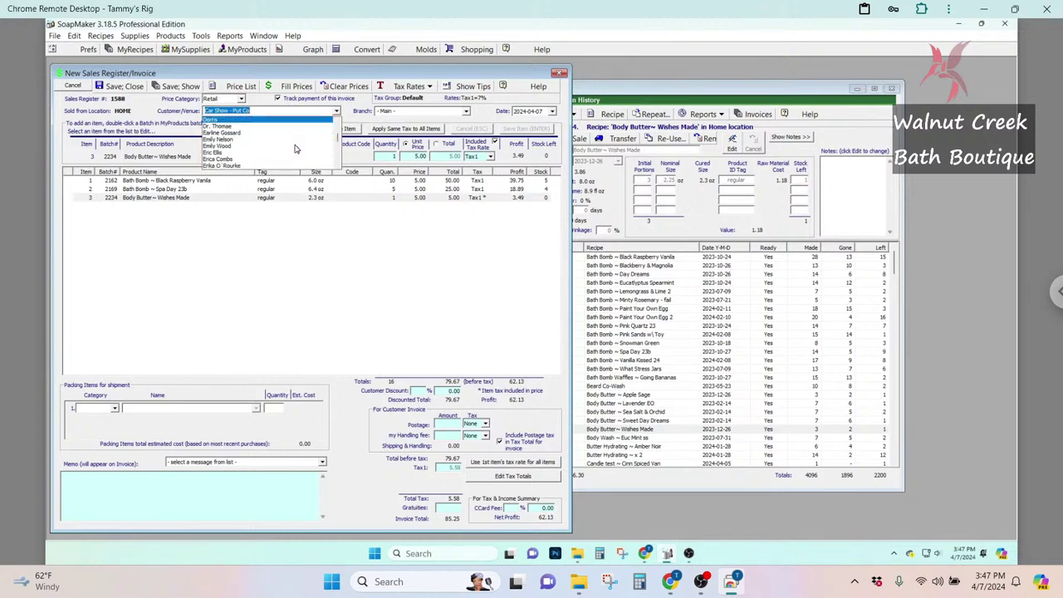
{"action": "scroll", "coordinate": [295, 149], "scroll_direction": "down", "scroll_amount": 4}
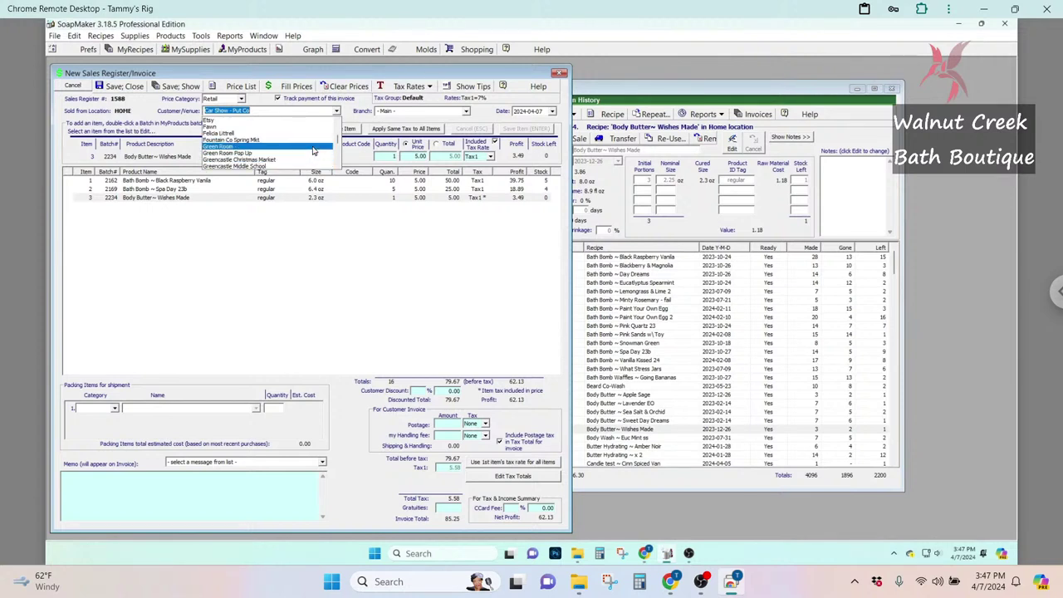
{"action": "scroll", "coordinate": [294, 159], "scroll_direction": "down", "scroll_amount": 1}
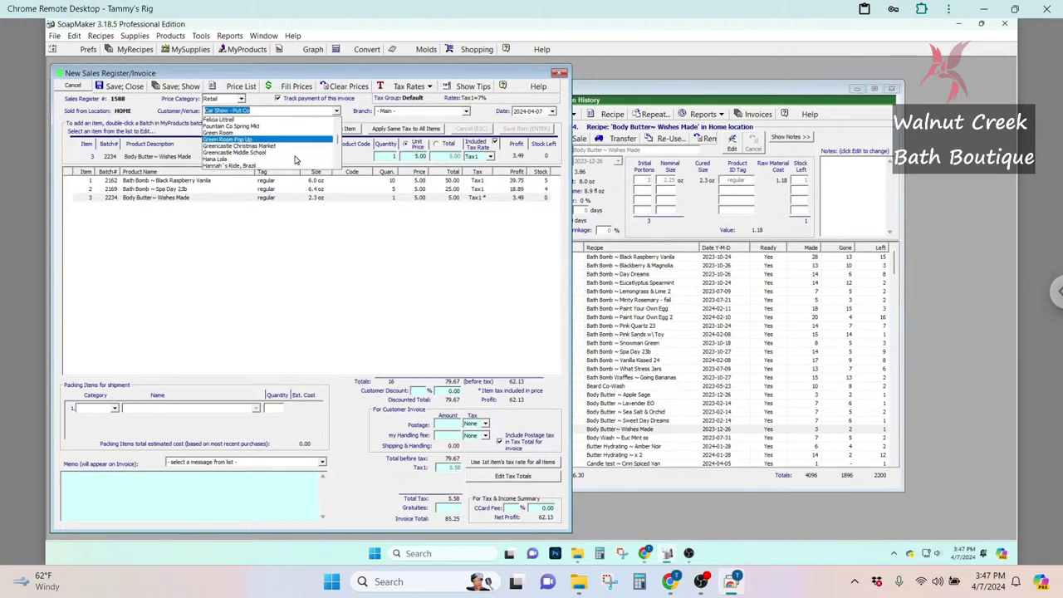
{"action": "scroll", "coordinate": [295, 153], "scroll_direction": "down", "scroll_amount": 1}
{"action": "scroll", "coordinate": [298, 149], "scroll_direction": "down", "scroll_amount": 4}
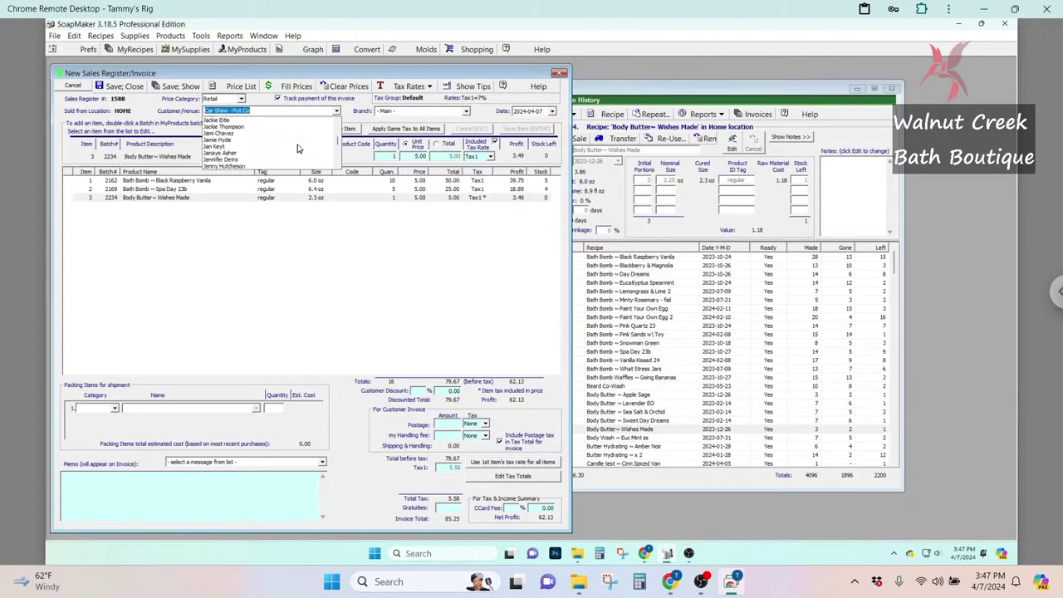
{"action": "scroll", "coordinate": [299, 149], "scroll_direction": "down", "scroll_amount": 4}
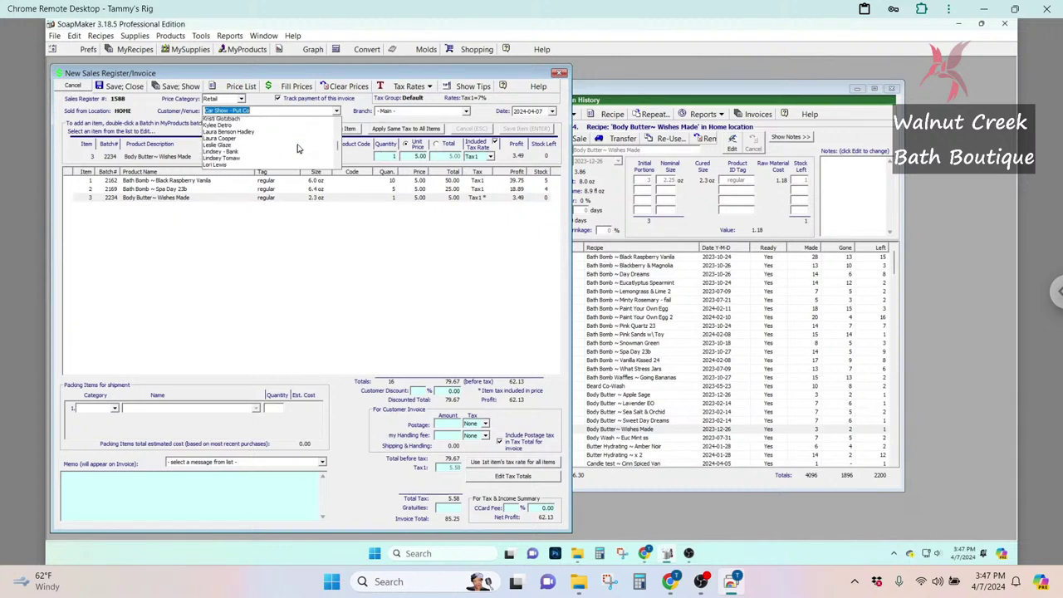
{"action": "left_click", "coordinate": [289, 260]}
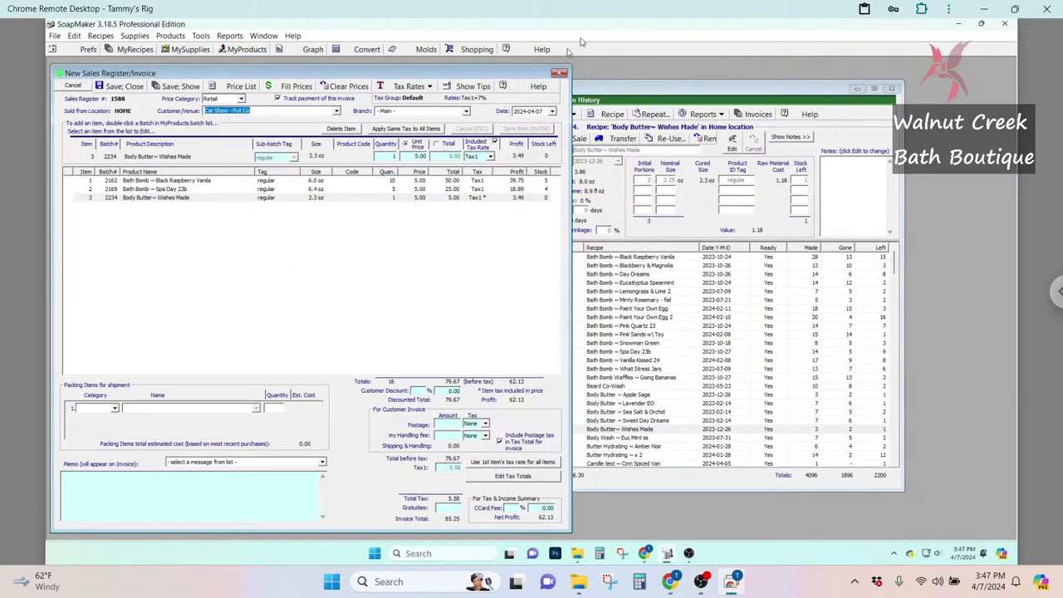
{"action": "left_click", "coordinate": [564, 74]}
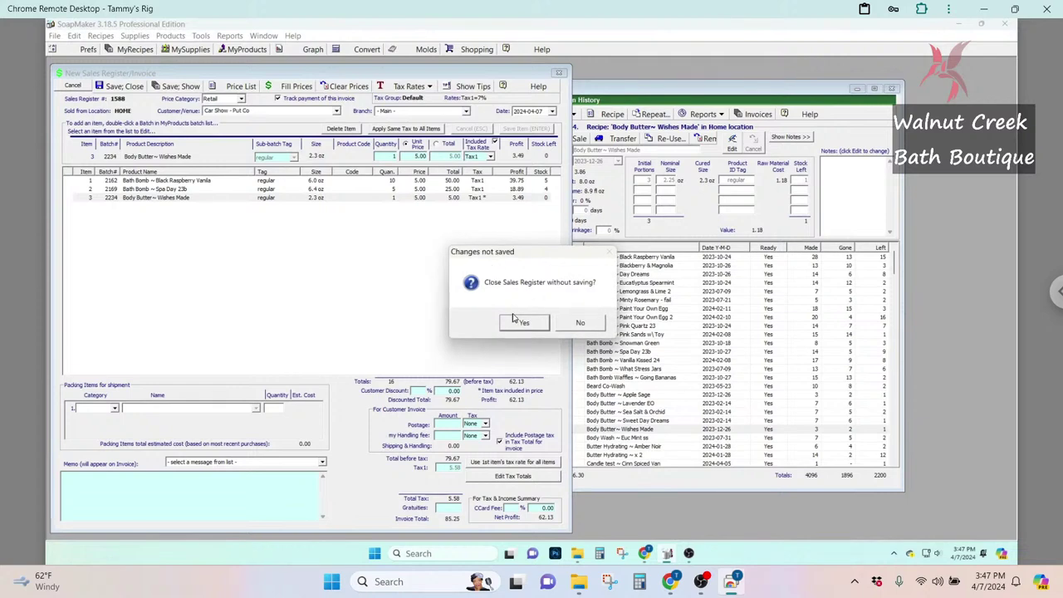
{"action": "left_click", "coordinate": [544, 329]}
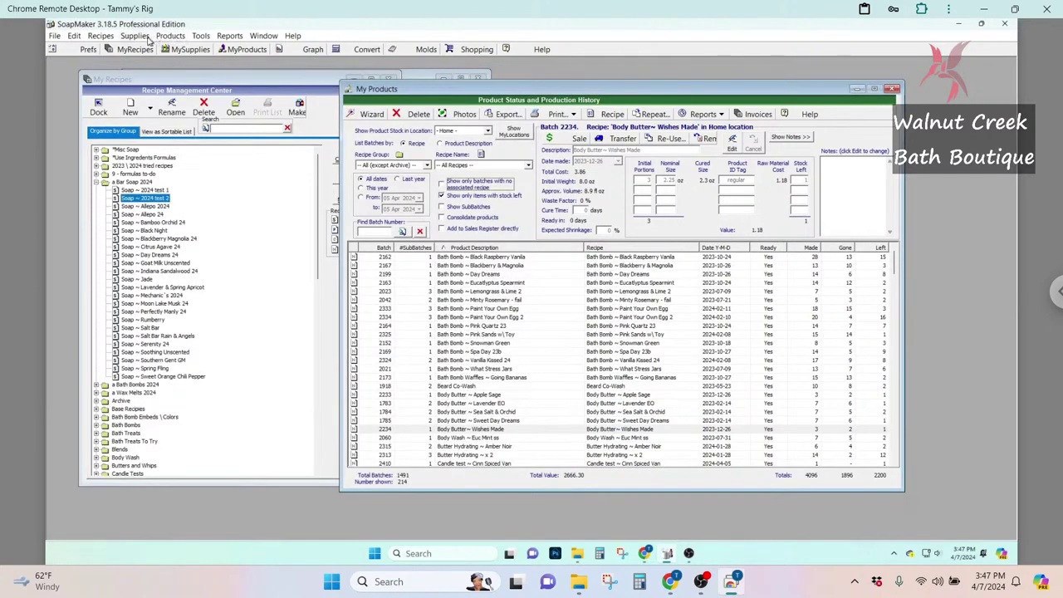
Open the sales history report for all batches and filter it to the venue Covered Bridge Festival
{"action": "left_click", "coordinate": [228, 36]}
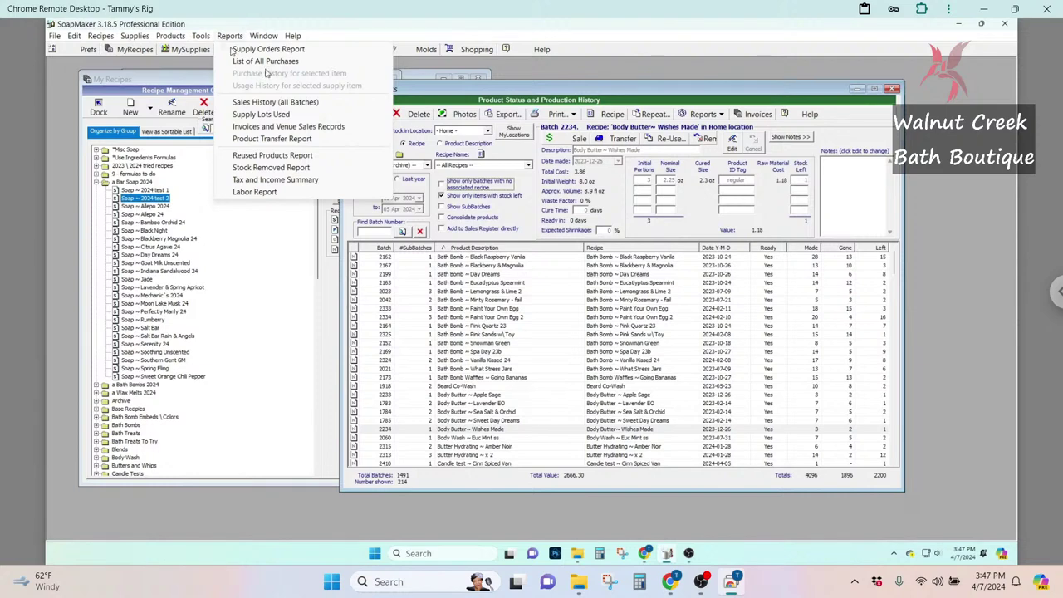
{"action": "left_click", "coordinate": [279, 103]}
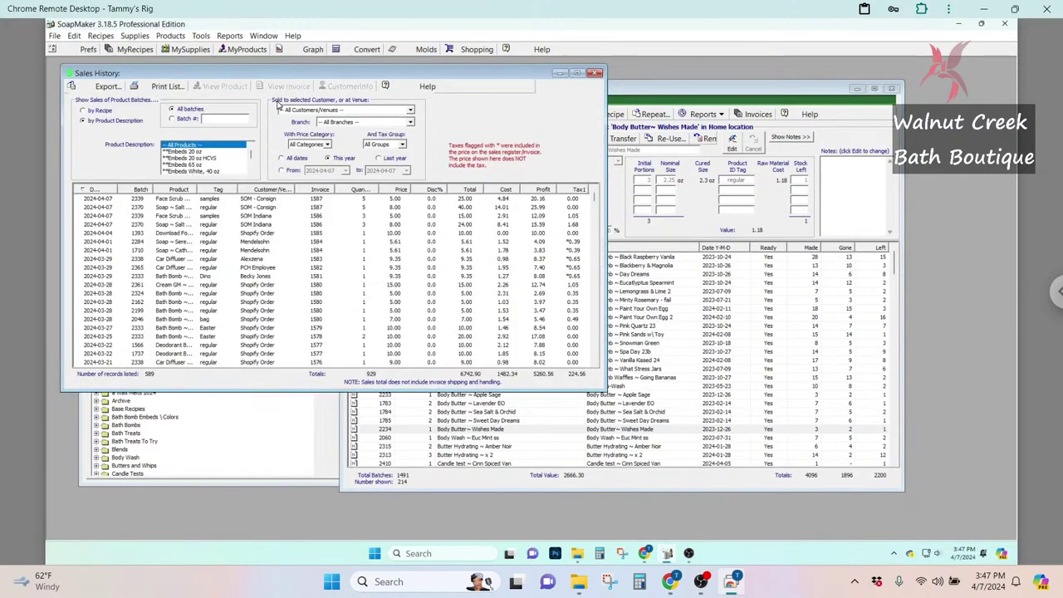
{"action": "left_click", "coordinate": [353, 113]}
{"action": "scroll", "coordinate": [341, 145], "scroll_direction": "down", "scroll_amount": 3}
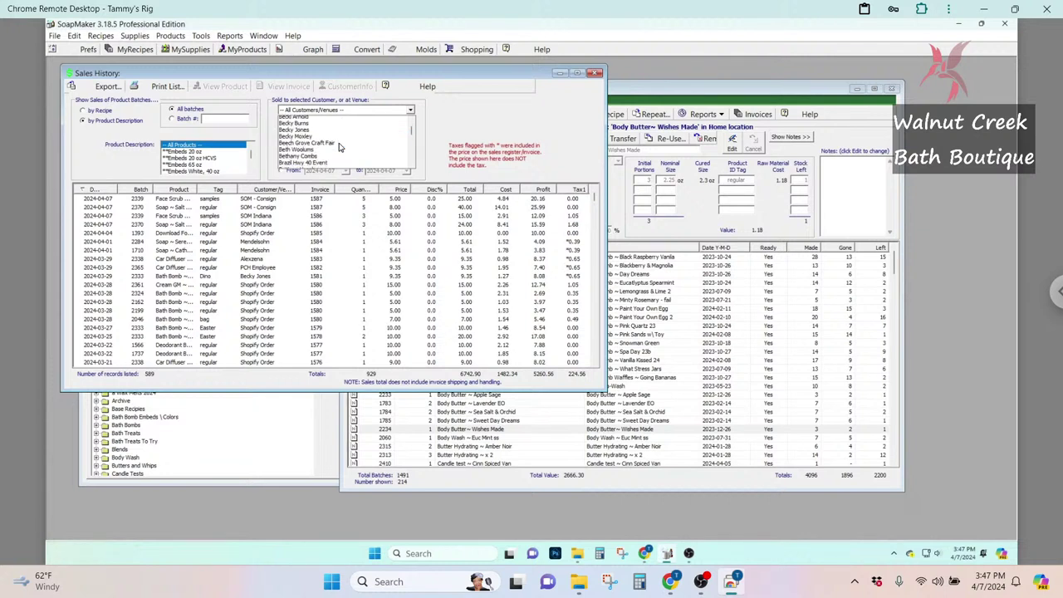
{"action": "scroll", "coordinate": [339, 147], "scroll_direction": "down", "scroll_amount": 2}
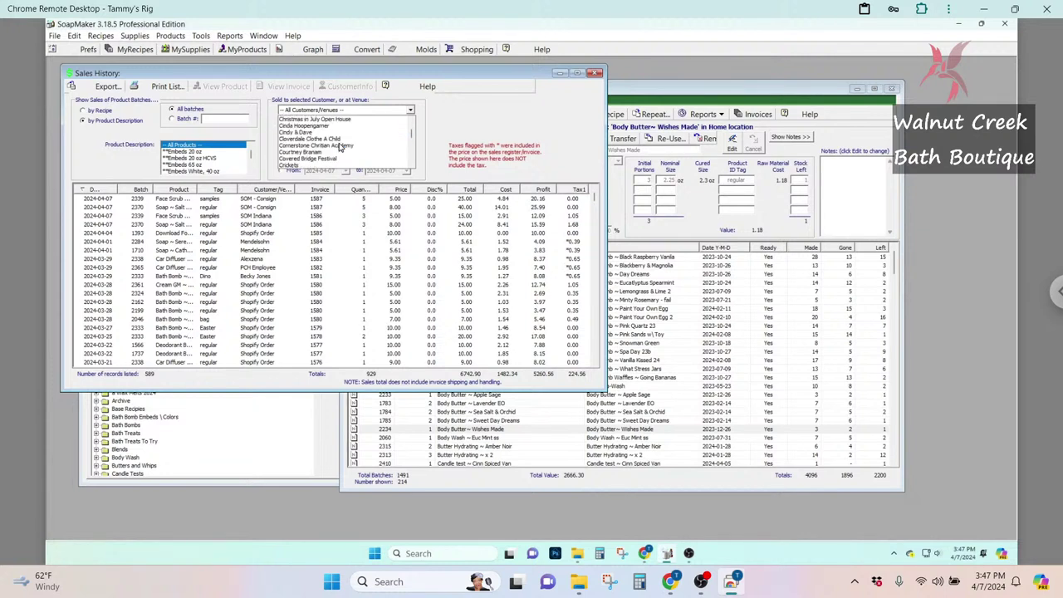
{"action": "left_click", "coordinate": [339, 147]}
{"action": "scroll", "coordinate": [340, 143], "scroll_direction": "down", "scroll_amount": 3}
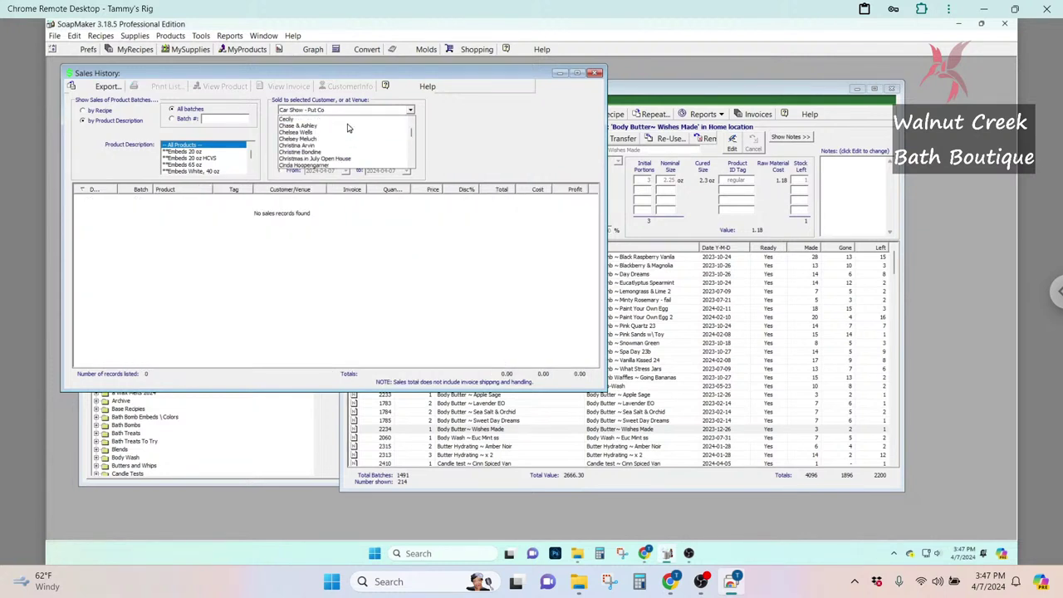
{"action": "scroll", "coordinate": [342, 141], "scroll_direction": "down", "scroll_amount": 5}
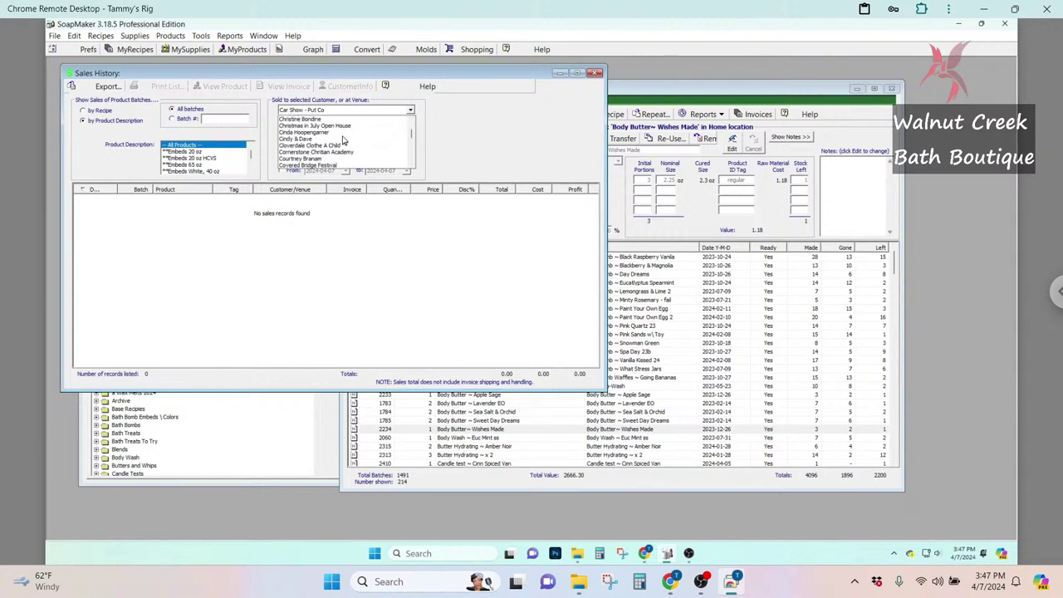
{"action": "left_click", "coordinate": [339, 166]}
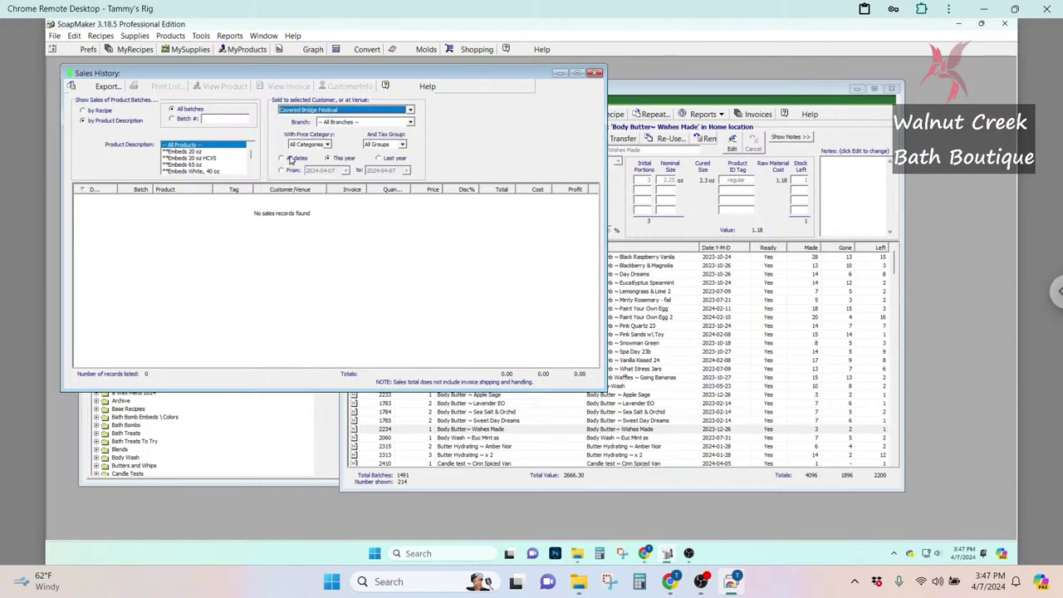
Limit the festival's sales history to a custom date range starting 2020-12-07
{"action": "left_click", "coordinate": [282, 170]}
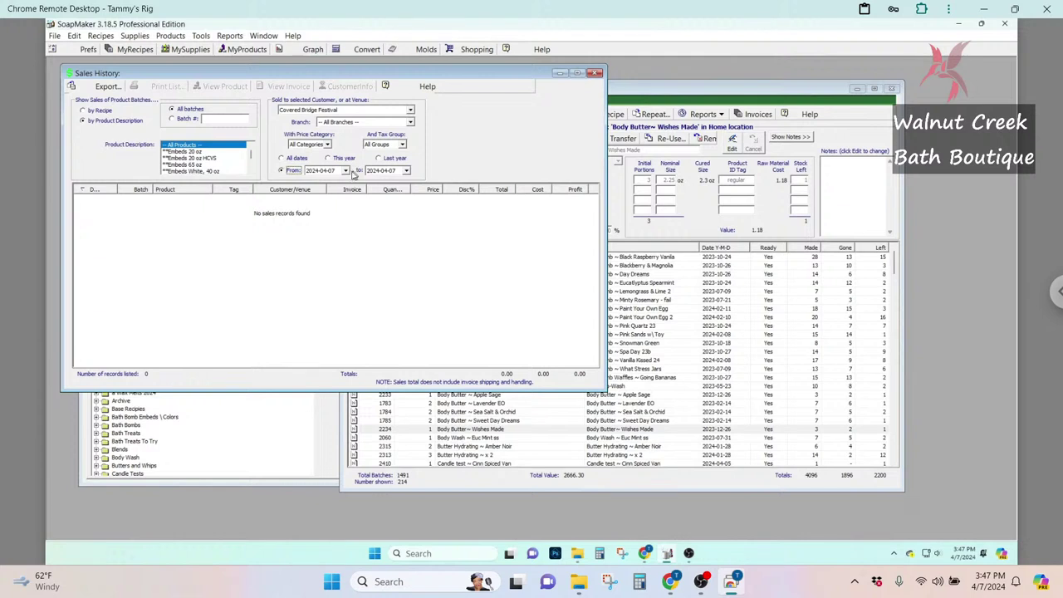
{"action": "left_click", "coordinate": [345, 170]}
{"action": "left_click", "coordinate": [312, 185]}
{"action": "left_click", "coordinate": [312, 184]}
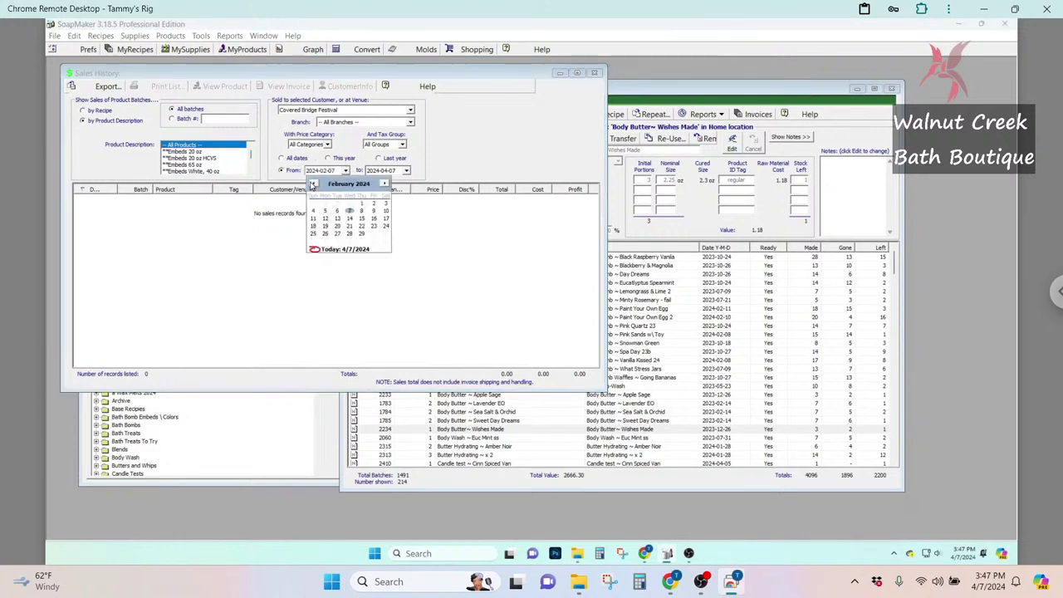
{"action": "left_click", "coordinate": [312, 185]}
{"action": "left_click", "coordinate": [313, 185]}
{"action": "left_click", "coordinate": [313, 172]}
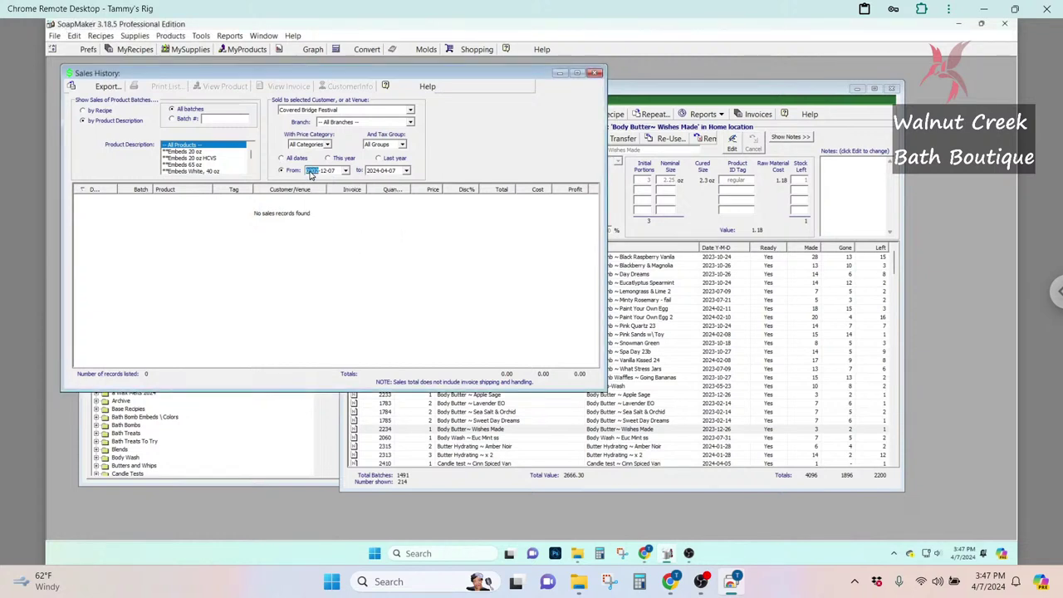
{"action": "type", "text": "2020"}
{"action": "left_click", "coordinate": [346, 170]}
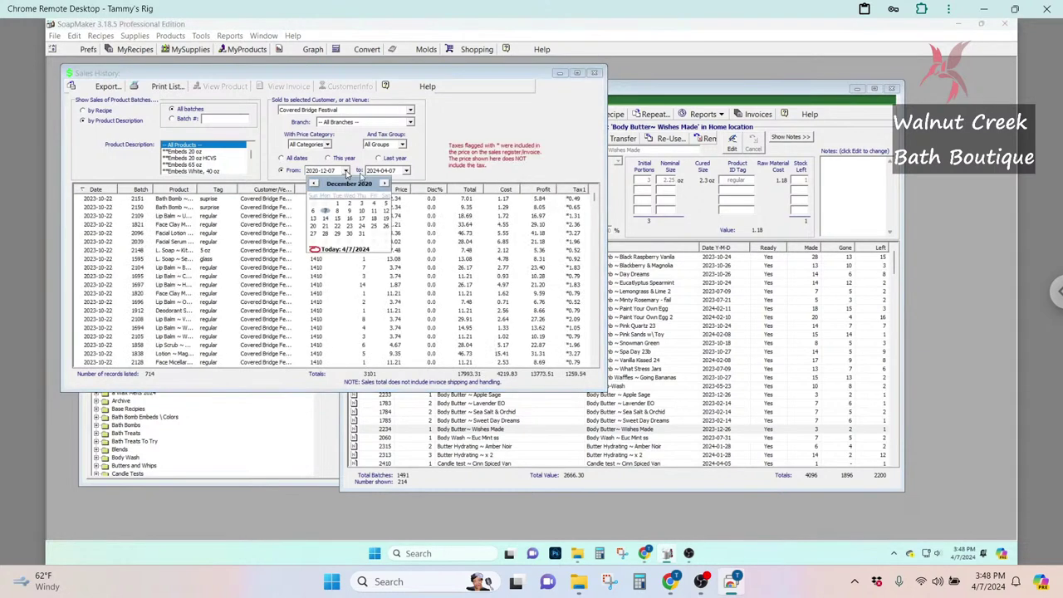
{"action": "left_click", "coordinate": [409, 175]}
{"action": "key", "text": "shift+Tab"}
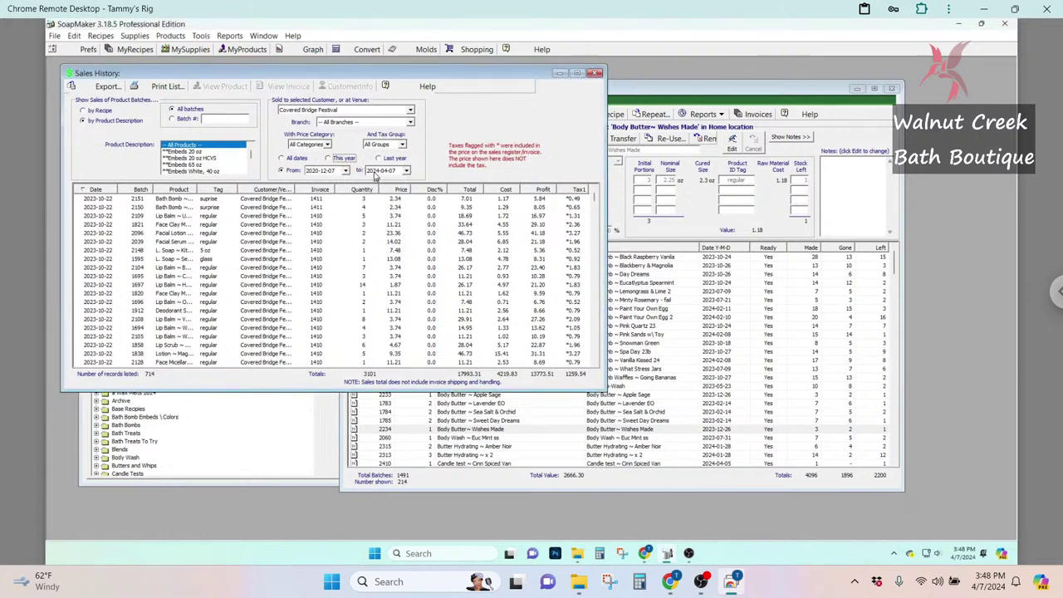
Change the sales history range to run from 2021-12-07 to 2023-04-07
{"action": "left_click", "coordinate": [373, 172]}
{"action": "type", "text": "2"}
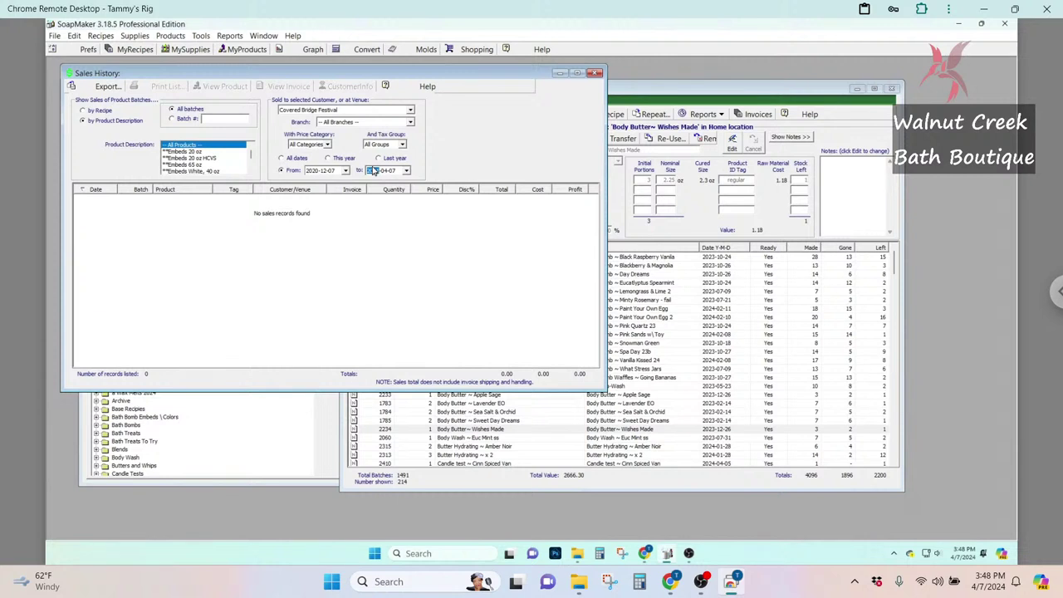
{"action": "left_click", "coordinate": [346, 170]}
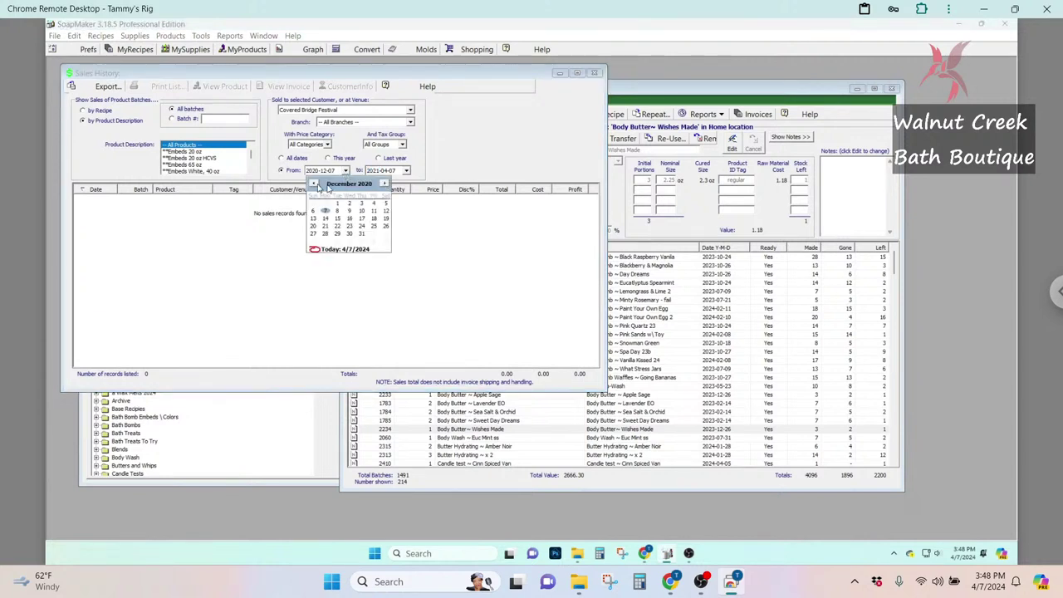
{"action": "left_click", "coordinate": [314, 172]}
{"action": "type", "text": "2021"}
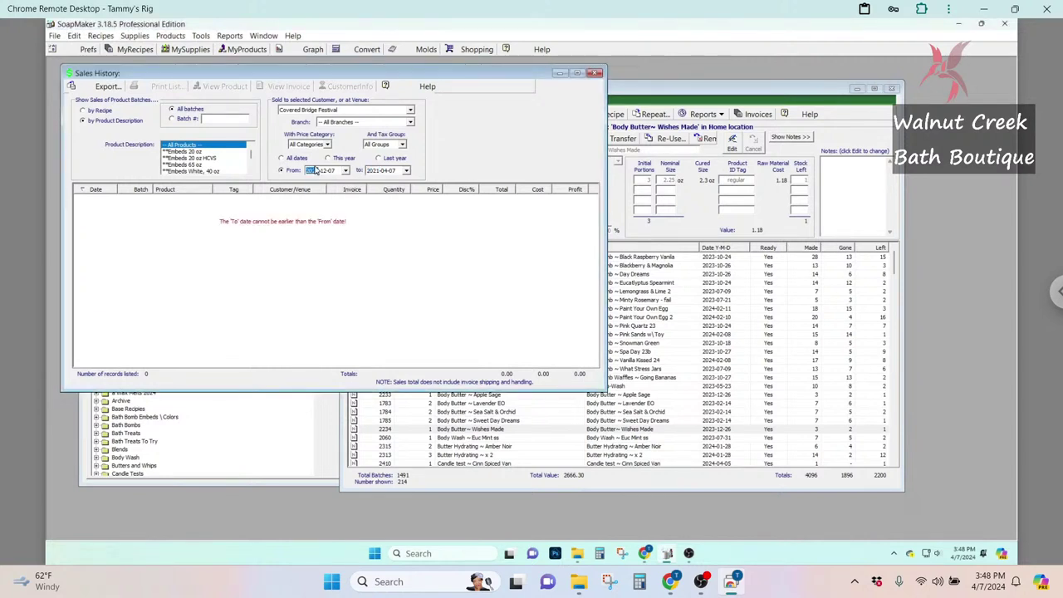
{"action": "left_click", "coordinate": [374, 171]}
{"action": "type", "text": "2024"}
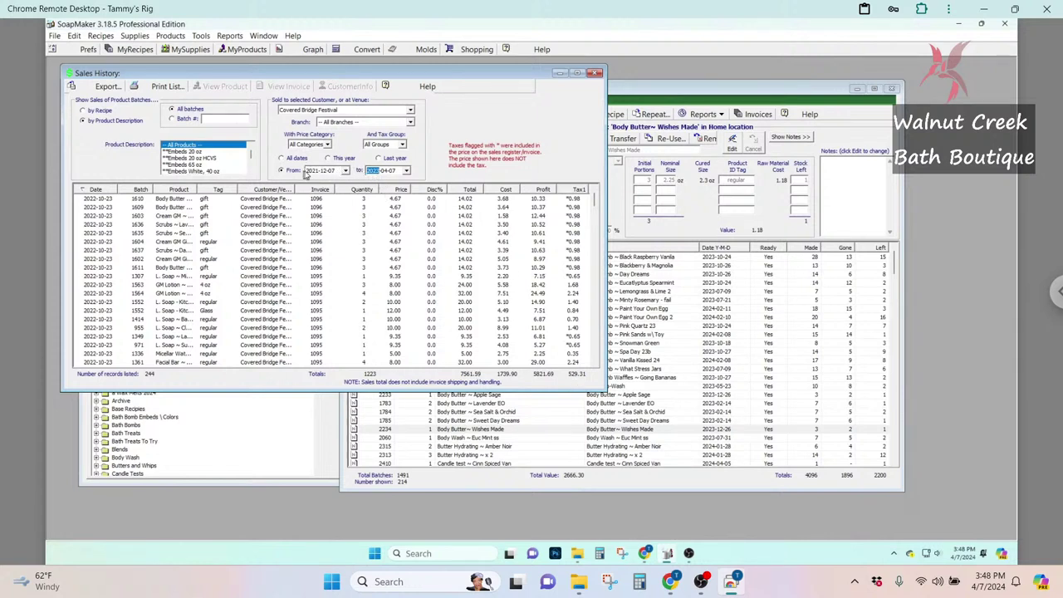
Shift the sales history range to run from 2022-12-07 to 2024-04-07
{"action": "left_click", "coordinate": [310, 170]}
{"action": "type", "text": "2024"}
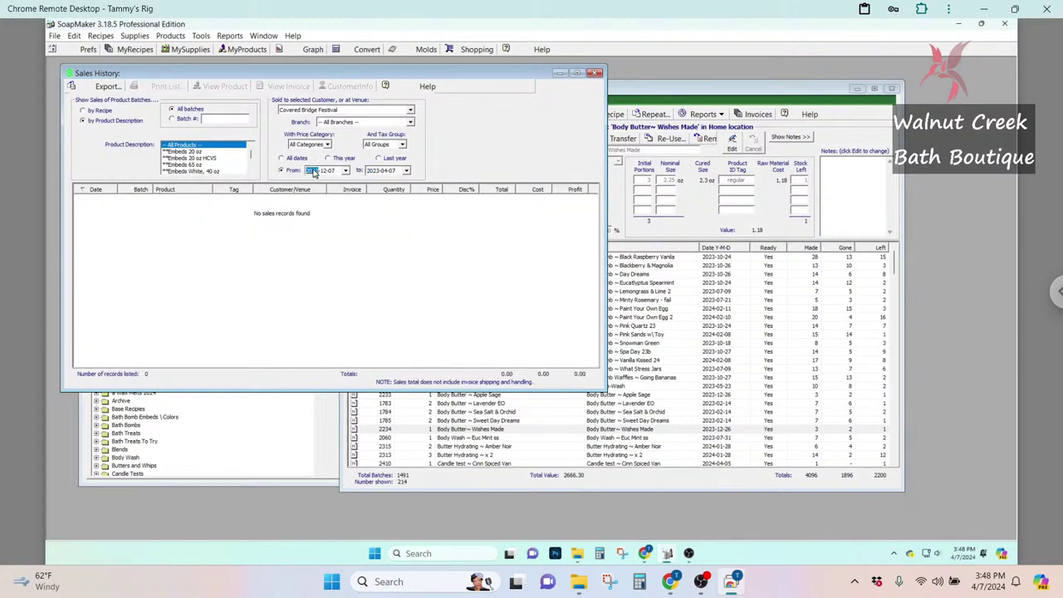
{"action": "left_click", "coordinate": [372, 171]}
{"action": "left_click", "coordinate": [344, 171]}
{"action": "left_click", "coordinate": [310, 171]}
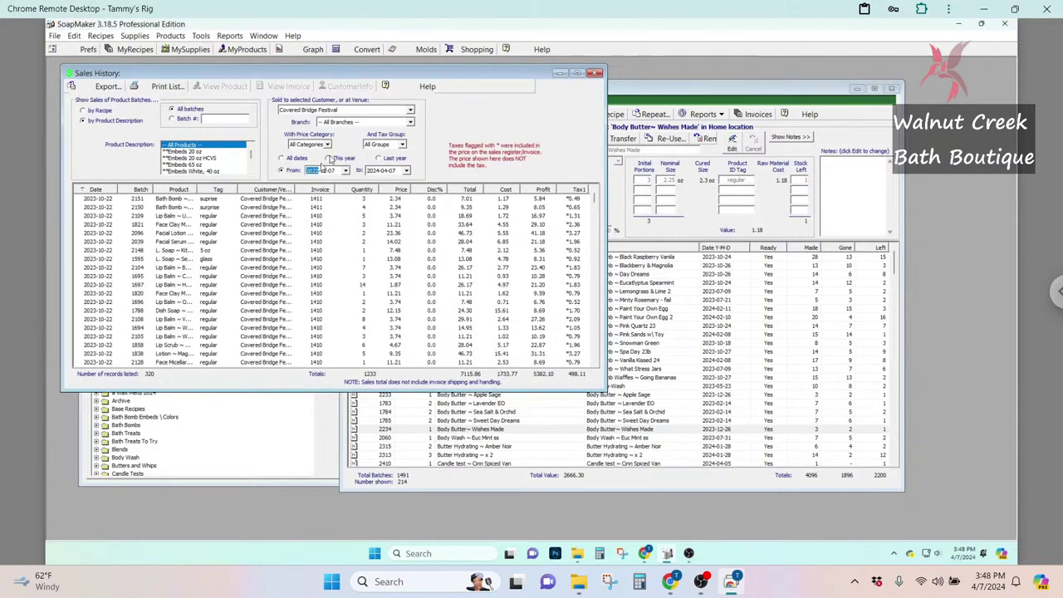
Narrow the festival's sales history to the October 2022 event, from 2022-10-07 to 2022-10-31
{"action": "type", "text": "2022-10"}
{"action": "left_click", "coordinate": [373, 171]}
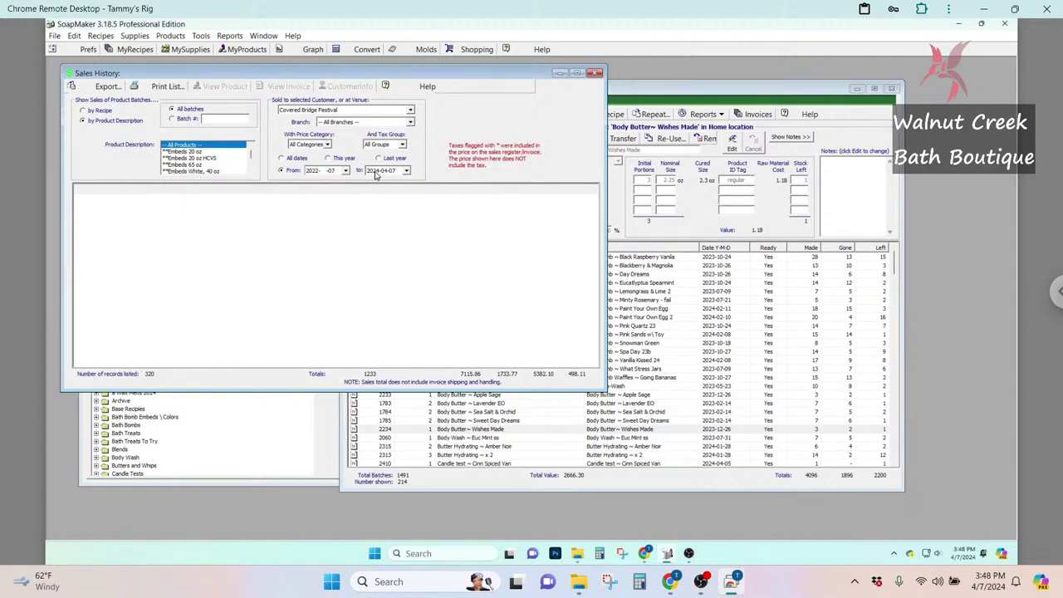
{"action": "type", "text": "2"}
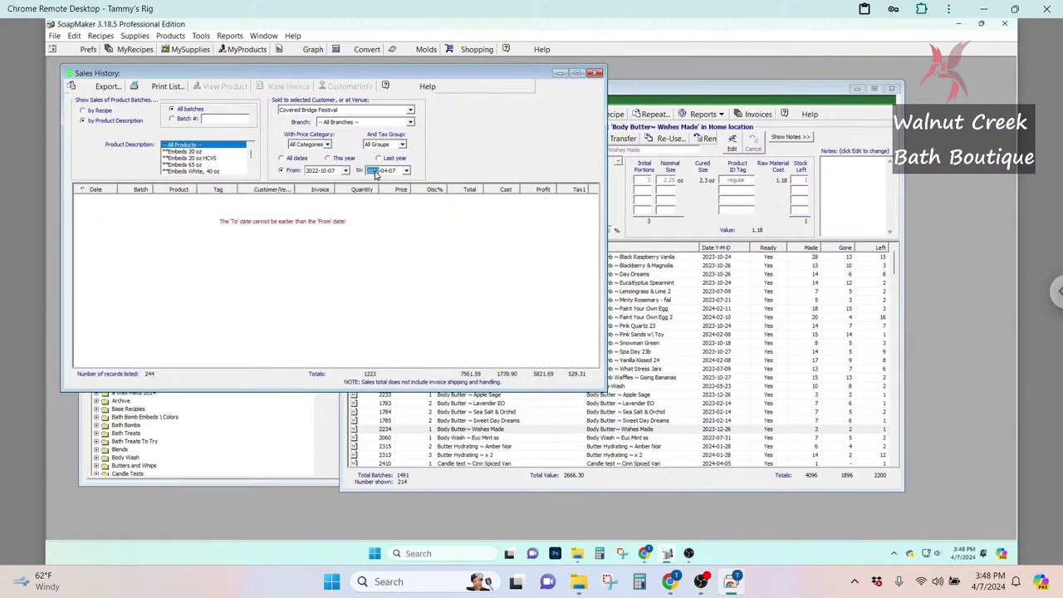
{"action": "type", "text": "024"}
{"action": "left_click", "coordinate": [387, 171]}
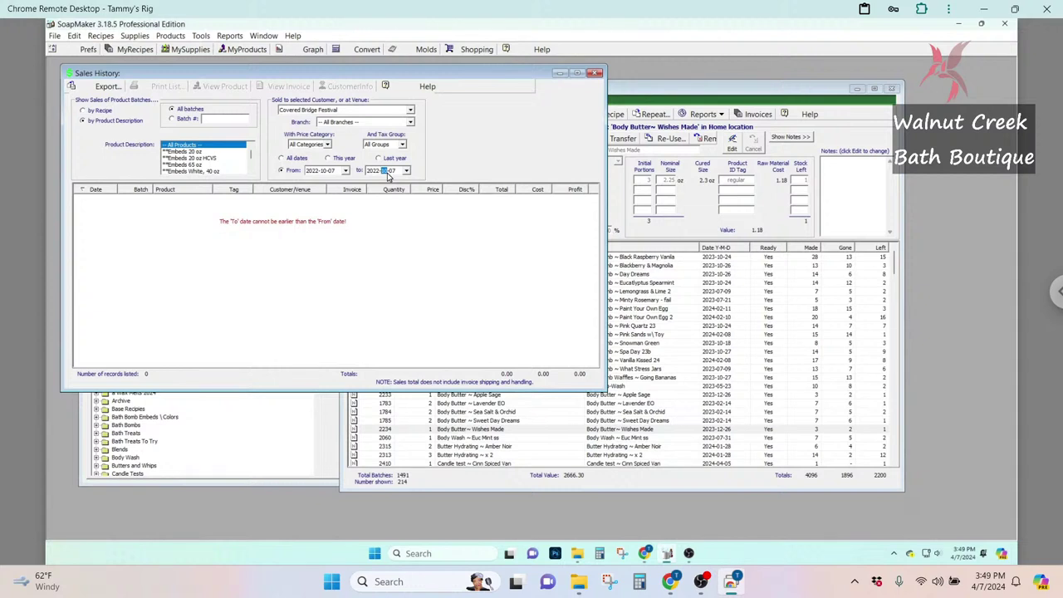
{"action": "type", "text": "10"}
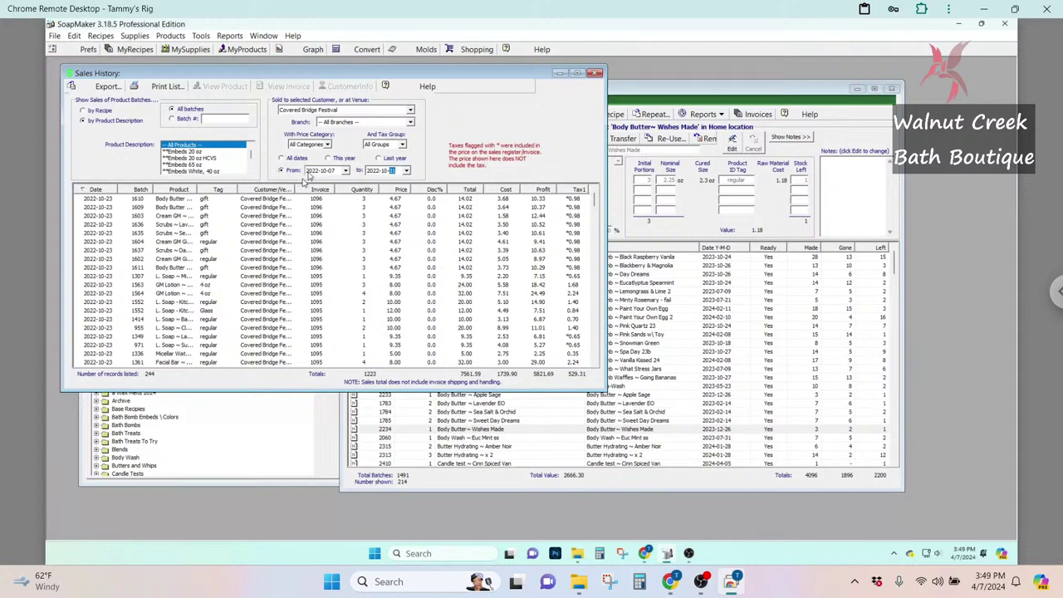
Show the festival's sales from 2023-10-07 to 2023-10-31 for comparison, and close the sales history
{"action": "left_click", "coordinate": [312, 170]}
{"action": "key", "text": "Up"}
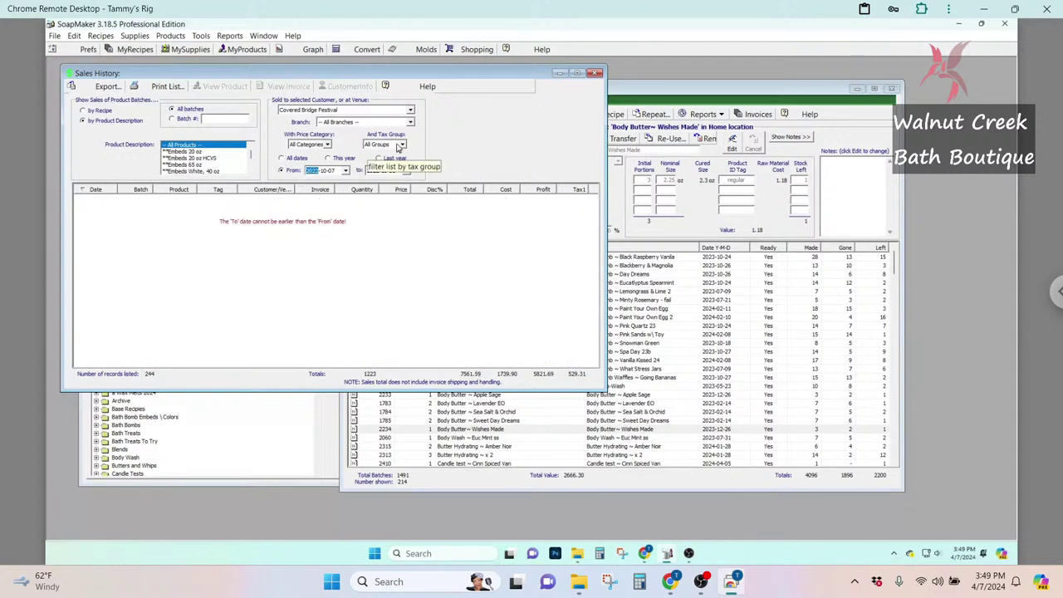
{"action": "left_click", "coordinate": [372, 171]}
{"action": "key", "text": "Up"}
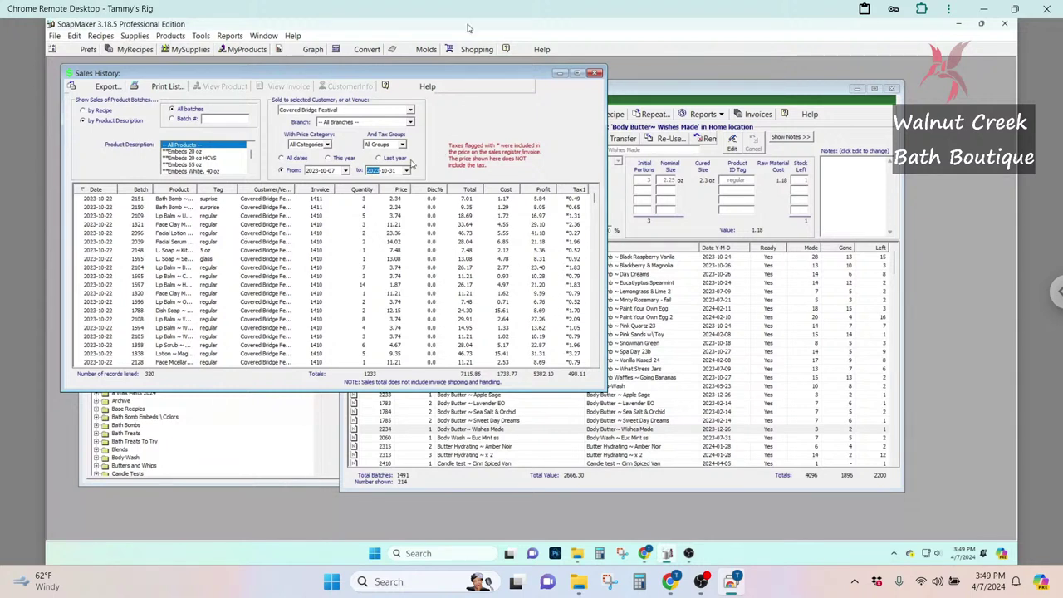
{"action": "left_click", "coordinate": [594, 72]}
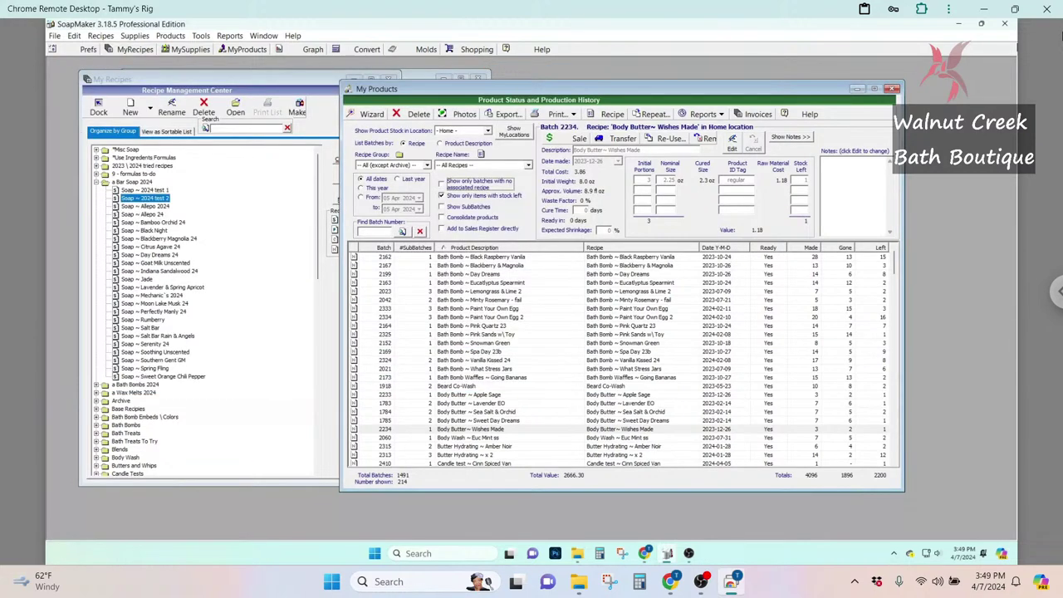